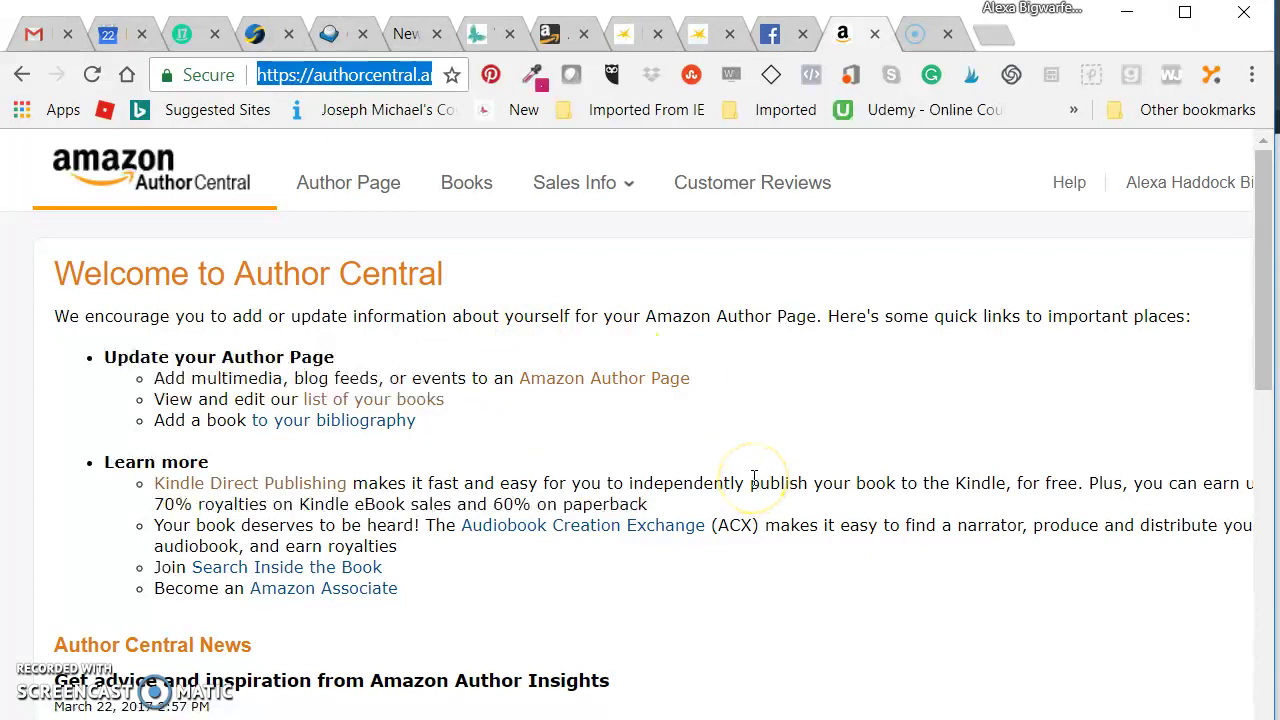
Visit the KDP Your Books list, return to the Author Central home page, and check the account options
{"action": "left_click", "coordinate": [558, 36]}
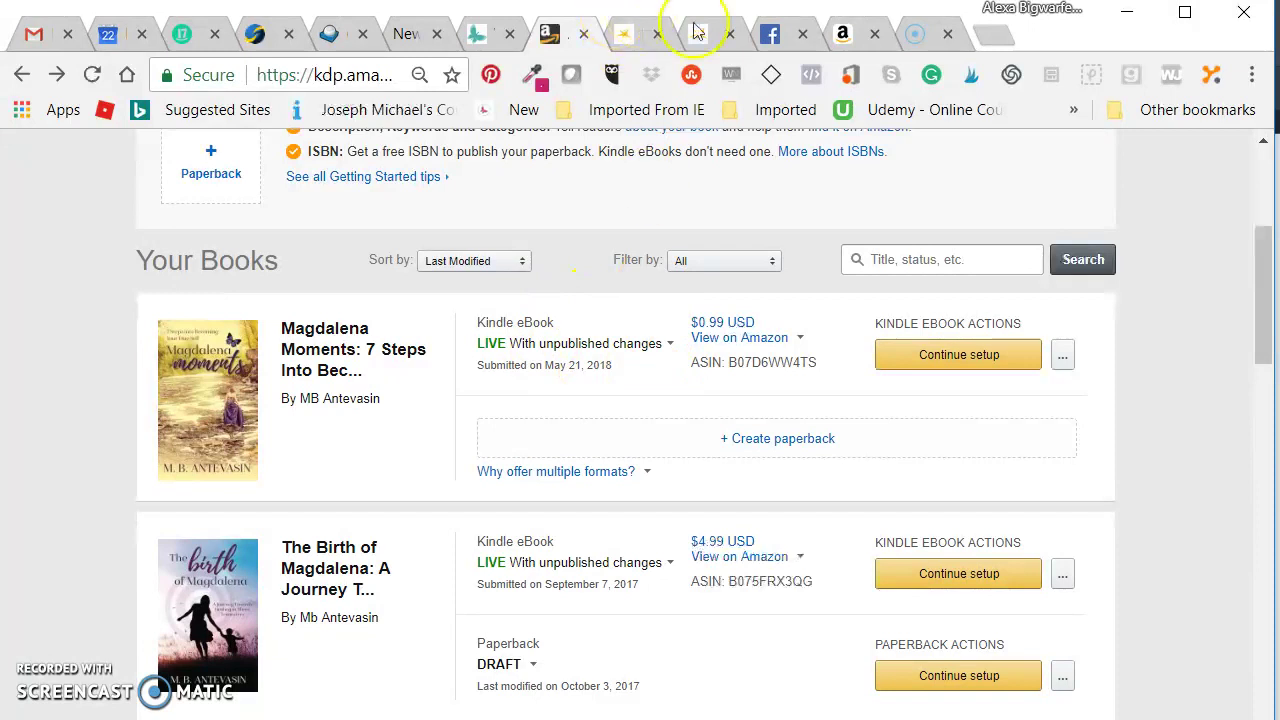
{"action": "left_click", "coordinate": [864, 36]}
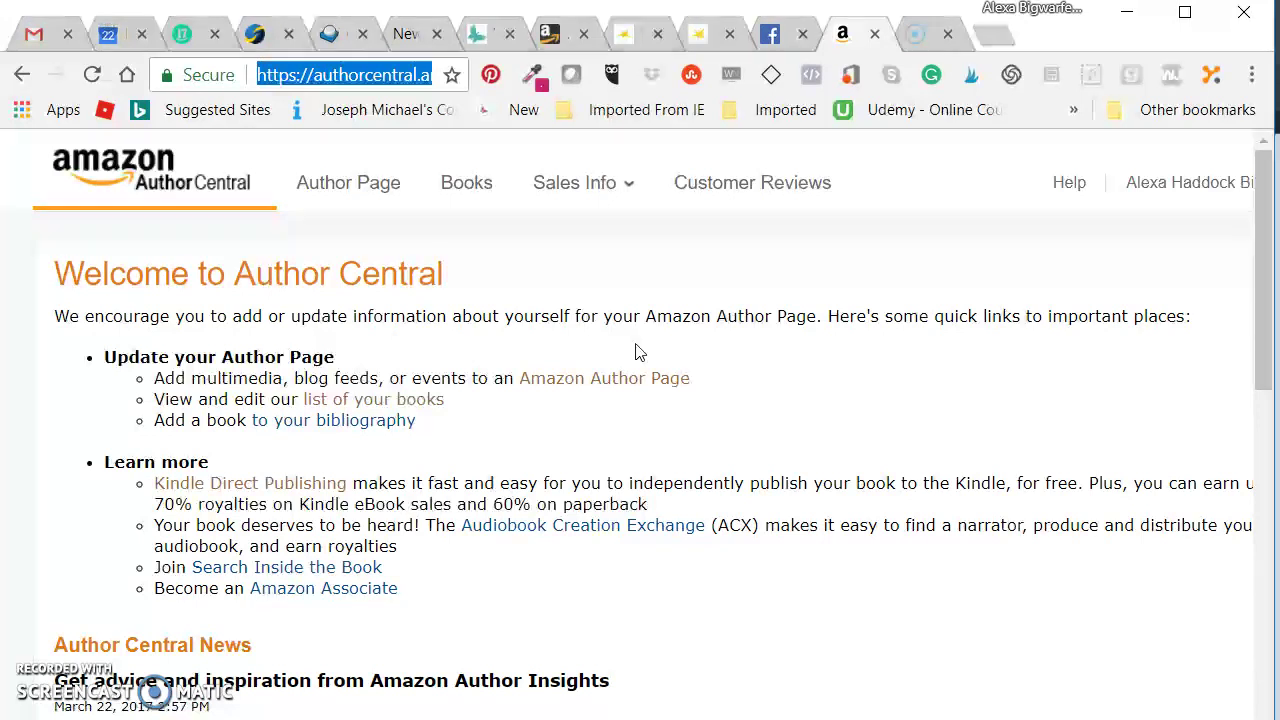
{"action": "left_click", "coordinate": [371, 77]}
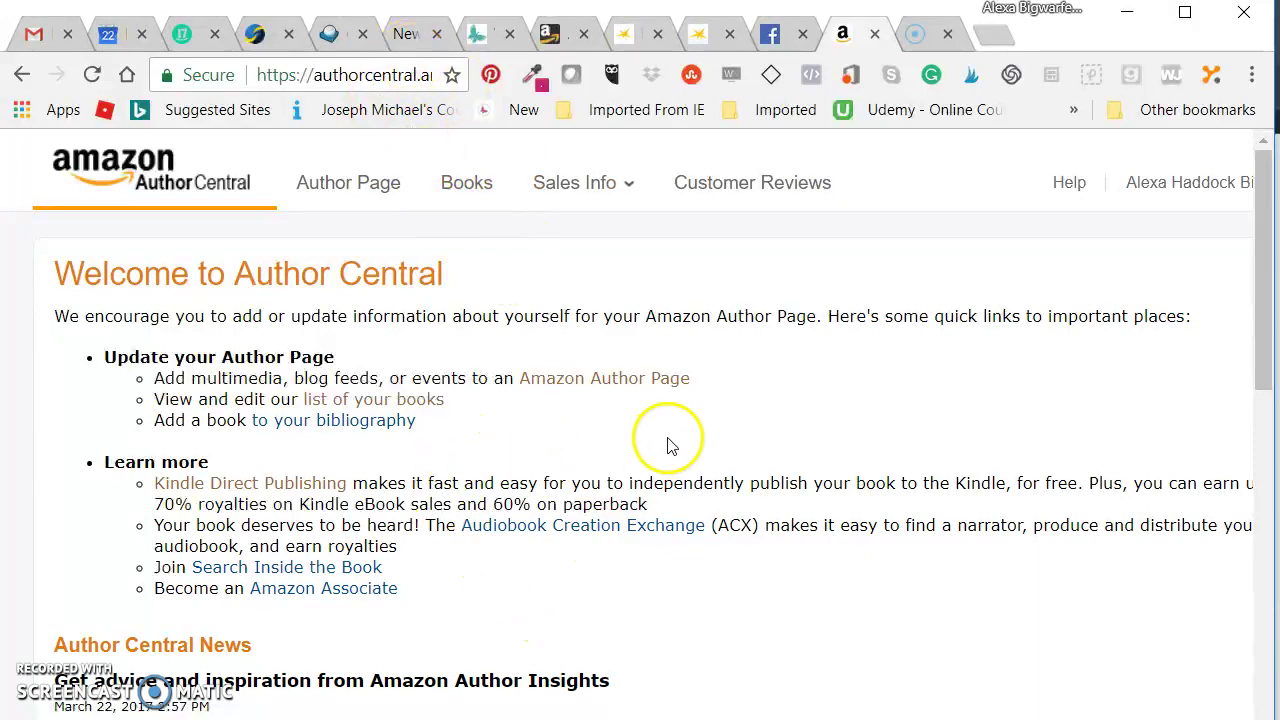
{"action": "scroll", "coordinate": [645, 452], "scroll_direction": "down", "scroll_amount": 3}
{"action": "scroll", "coordinate": [851, 506], "scroll_direction": "down", "scroll_amount": 7}
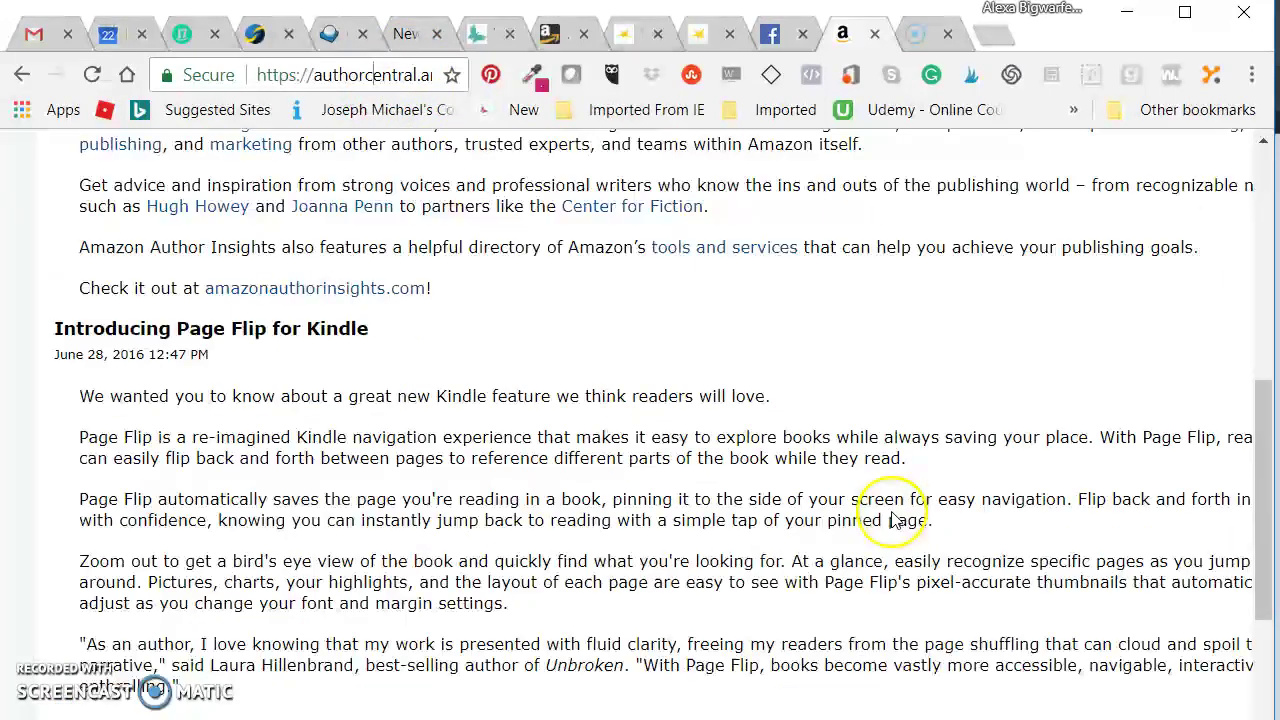
{"action": "scroll", "coordinate": [900, 523], "scroll_direction": "up", "scroll_amount": 9}
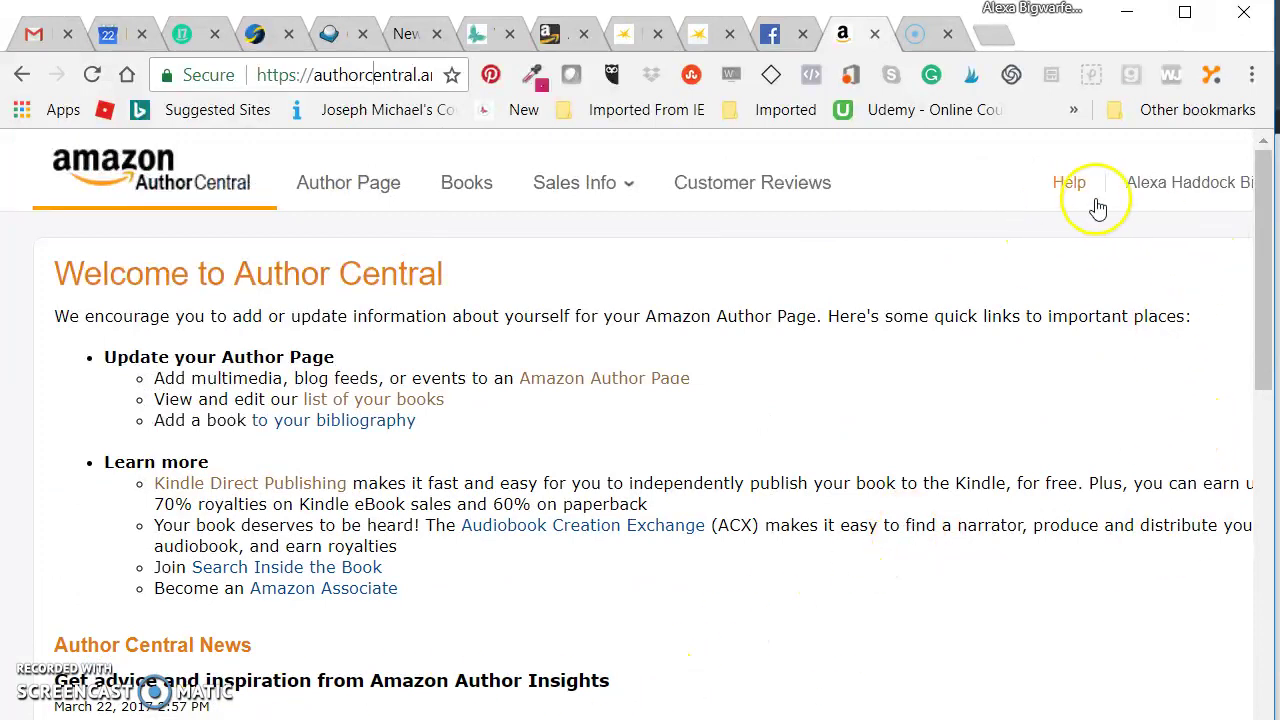
{"action": "left_click", "coordinate": [1138, 188]}
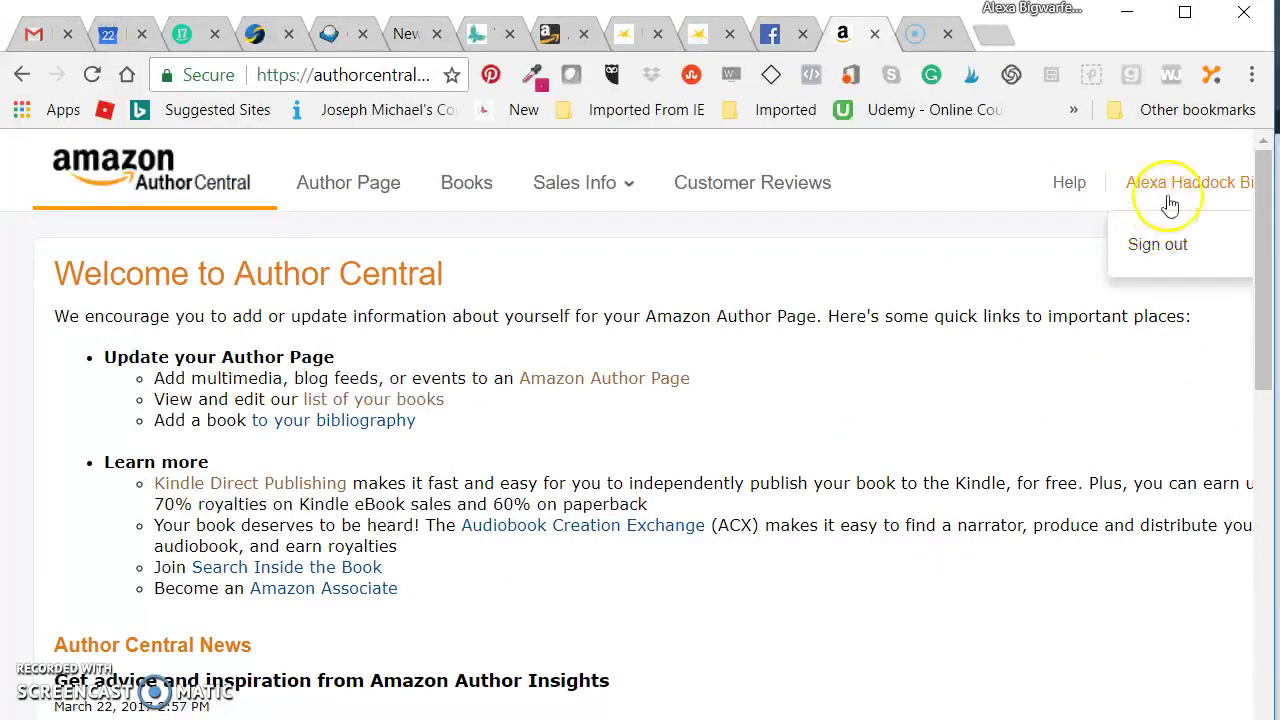
{"action": "left_click", "coordinate": [1169, 189]}
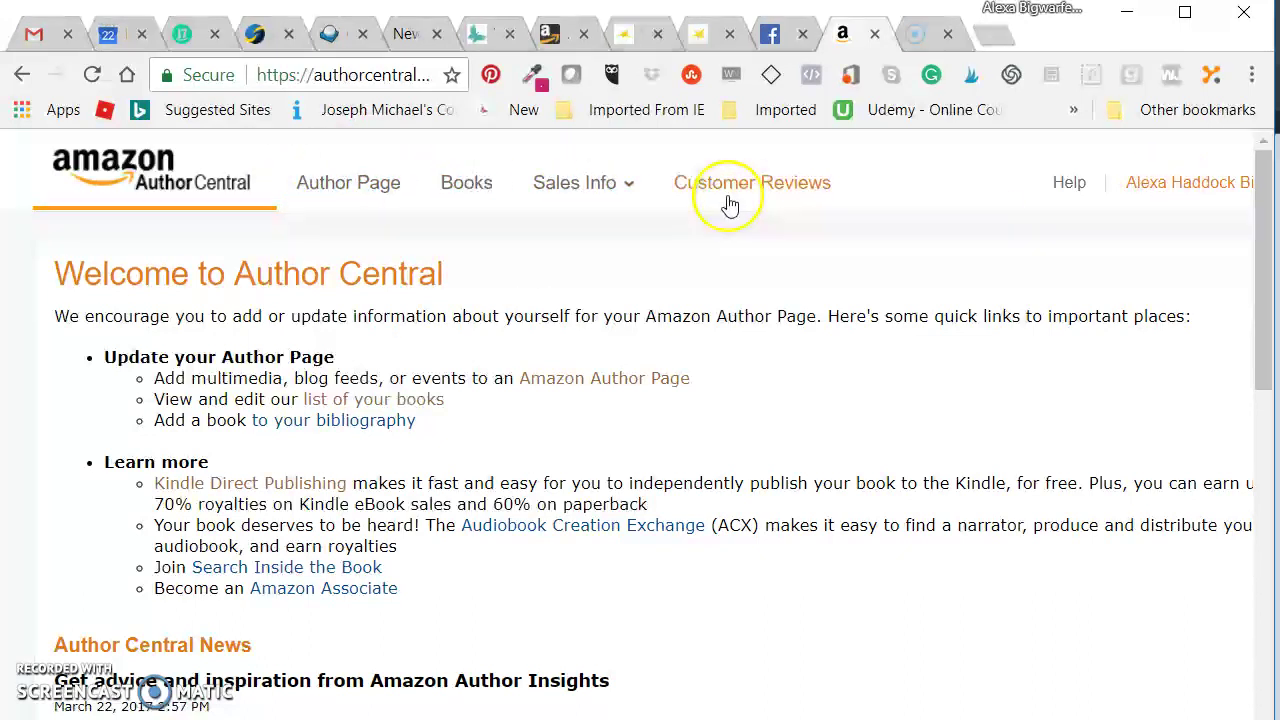
Open the Author Page settings and review its Blogs, Photos, Events and Videos sections
{"action": "left_click", "coordinate": [395, 207]}
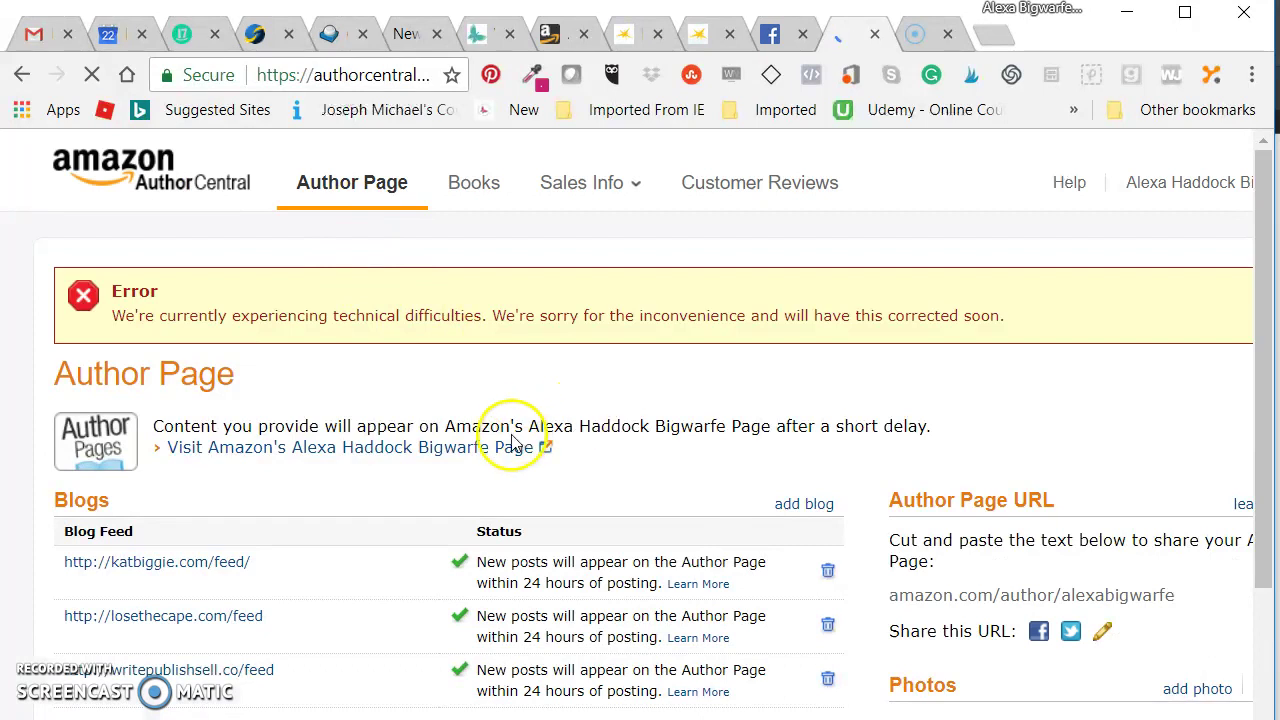
{"action": "scroll", "coordinate": [614, 372], "scroll_direction": "down", "scroll_amount": 1}
{"action": "scroll", "coordinate": [614, 372], "scroll_direction": "down", "scroll_amount": 2}
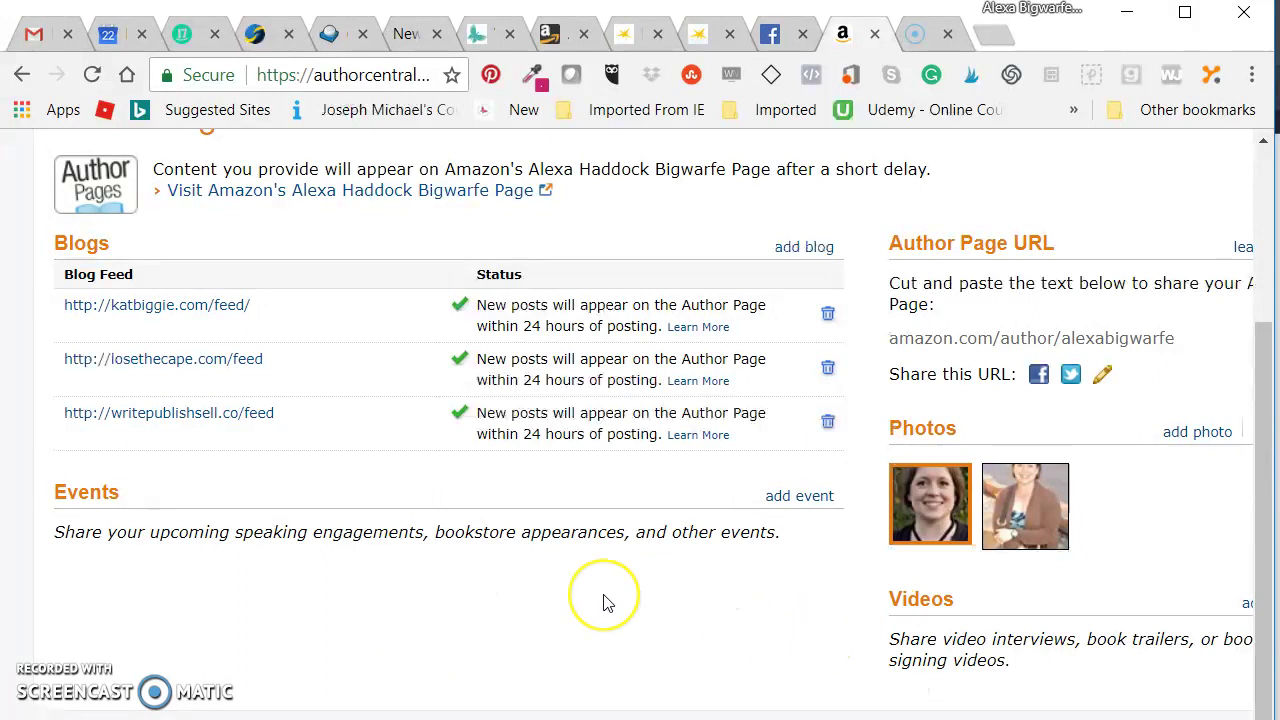
{"action": "scroll", "coordinate": [606, 600], "scroll_direction": "up", "scroll_amount": 3}
{"action": "scroll", "coordinate": [606, 602], "scroll_direction": "down", "scroll_amount": 1}
{"action": "scroll", "coordinate": [606, 600], "scroll_direction": "down", "scroll_amount": 2}
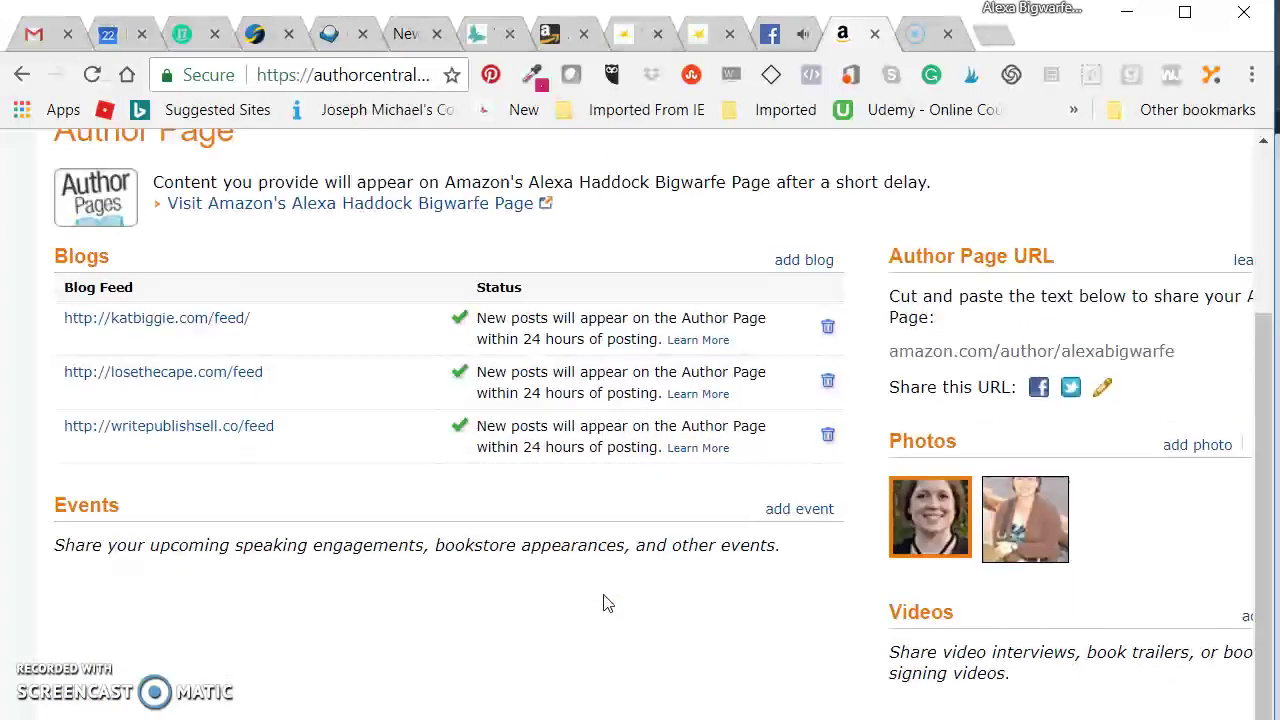
{"action": "scroll", "coordinate": [603, 605], "scroll_direction": "up", "scroll_amount": 3}
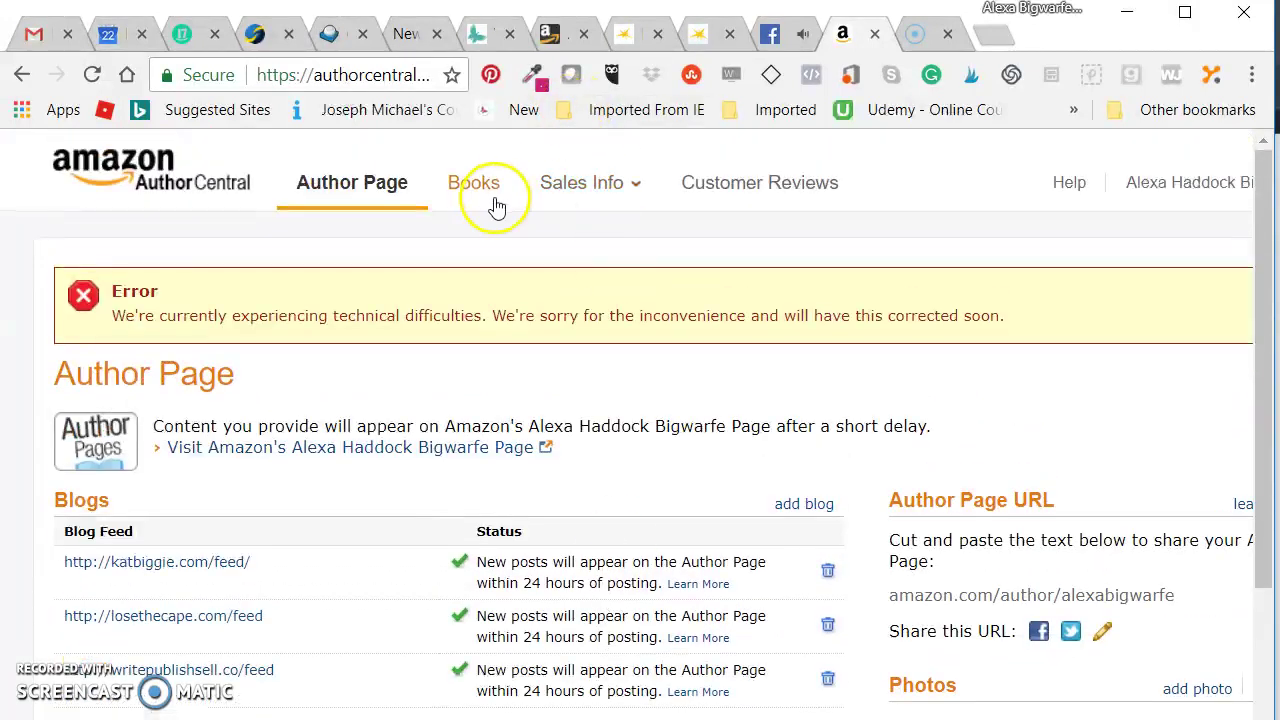
Open the Books tab and look through all 10 of the author's listed titles
{"action": "left_click", "coordinate": [481, 187]}
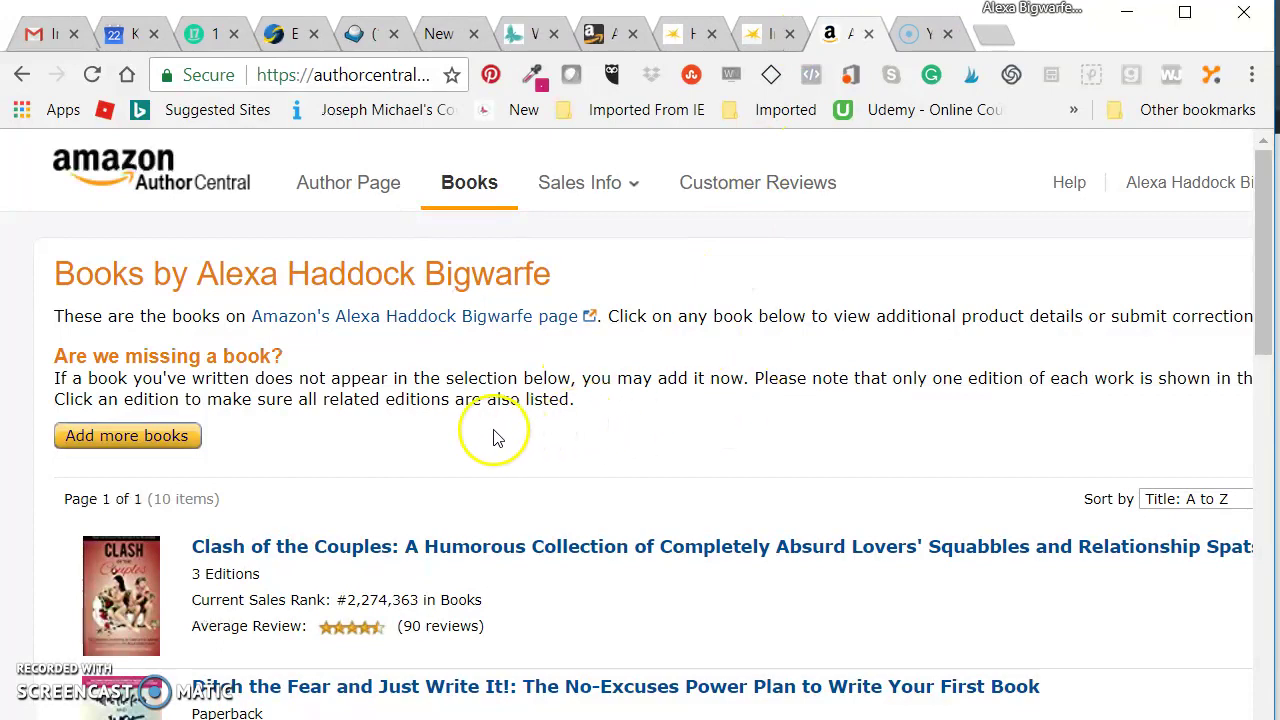
{"action": "scroll", "coordinate": [771, 477], "scroll_direction": "down", "scroll_amount": 10}
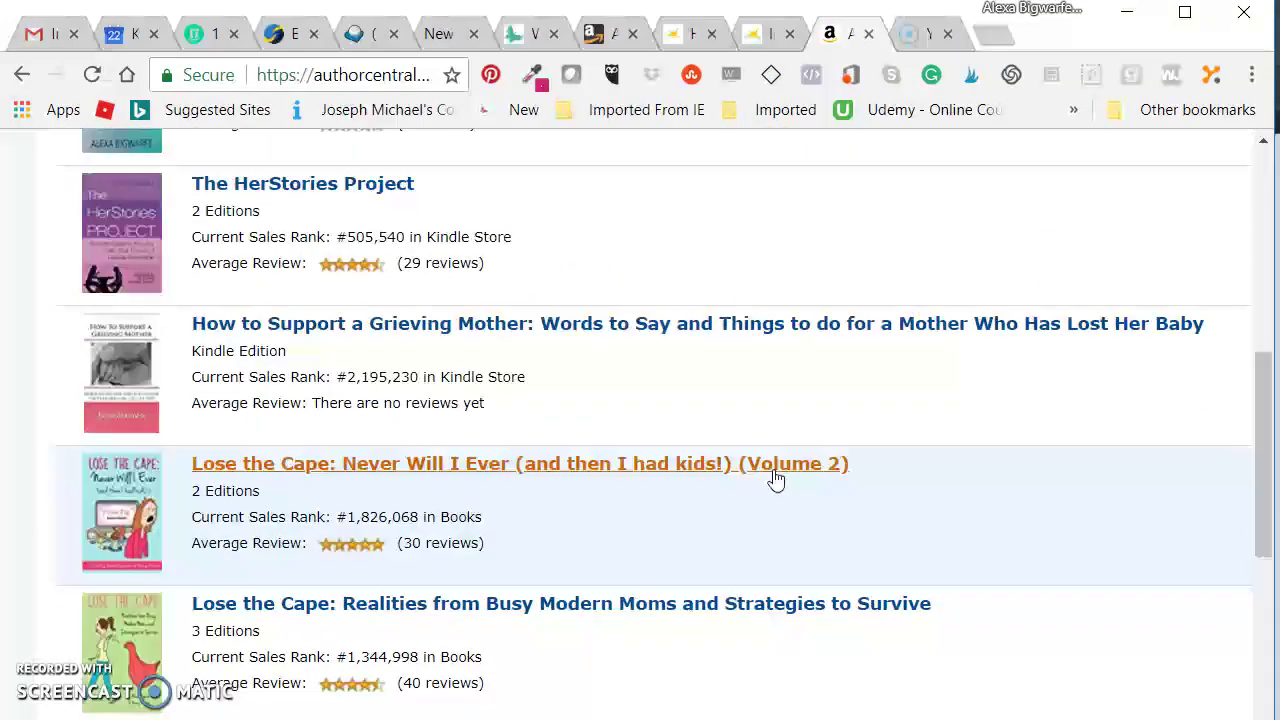
{"action": "scroll", "coordinate": [771, 480], "scroll_direction": "down", "scroll_amount": 3}
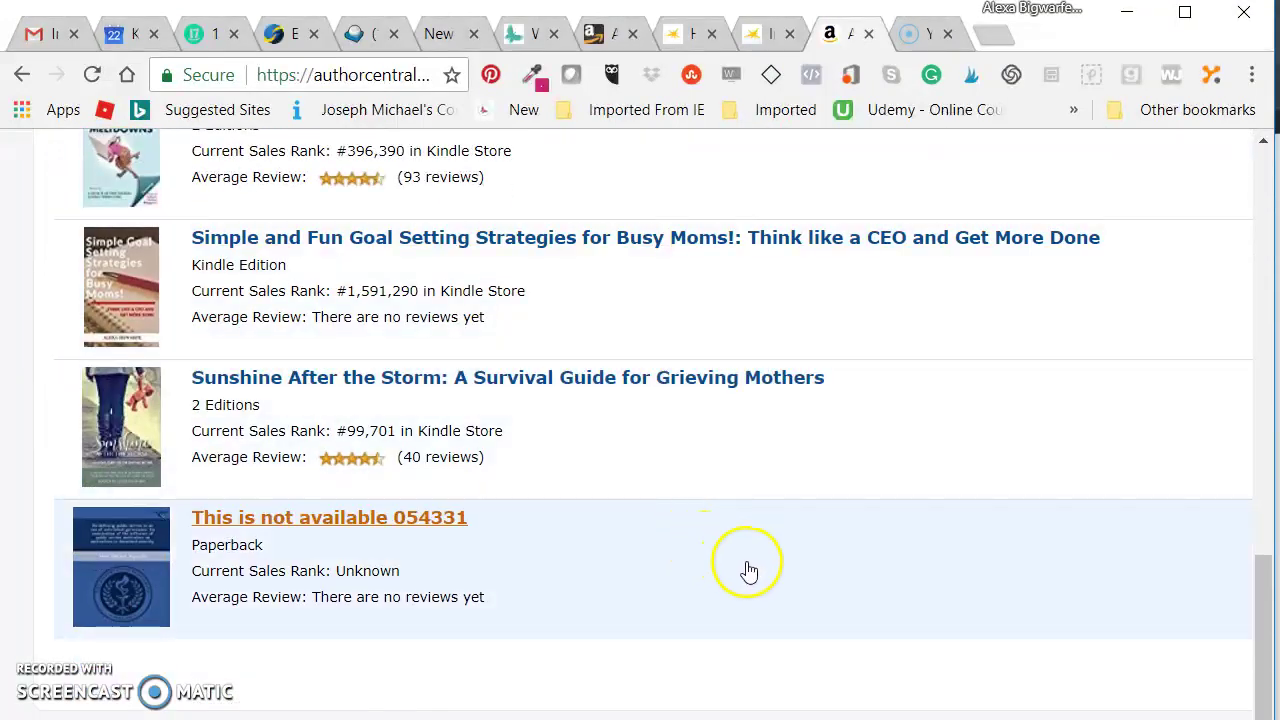
{"action": "scroll", "coordinate": [757, 571], "scroll_direction": "up", "scroll_amount": 2}
{"action": "scroll", "coordinate": [803, 560], "scroll_direction": "down", "scroll_amount": 2}
{"action": "scroll", "coordinate": [810, 560], "scroll_direction": "up", "scroll_amount": 12}
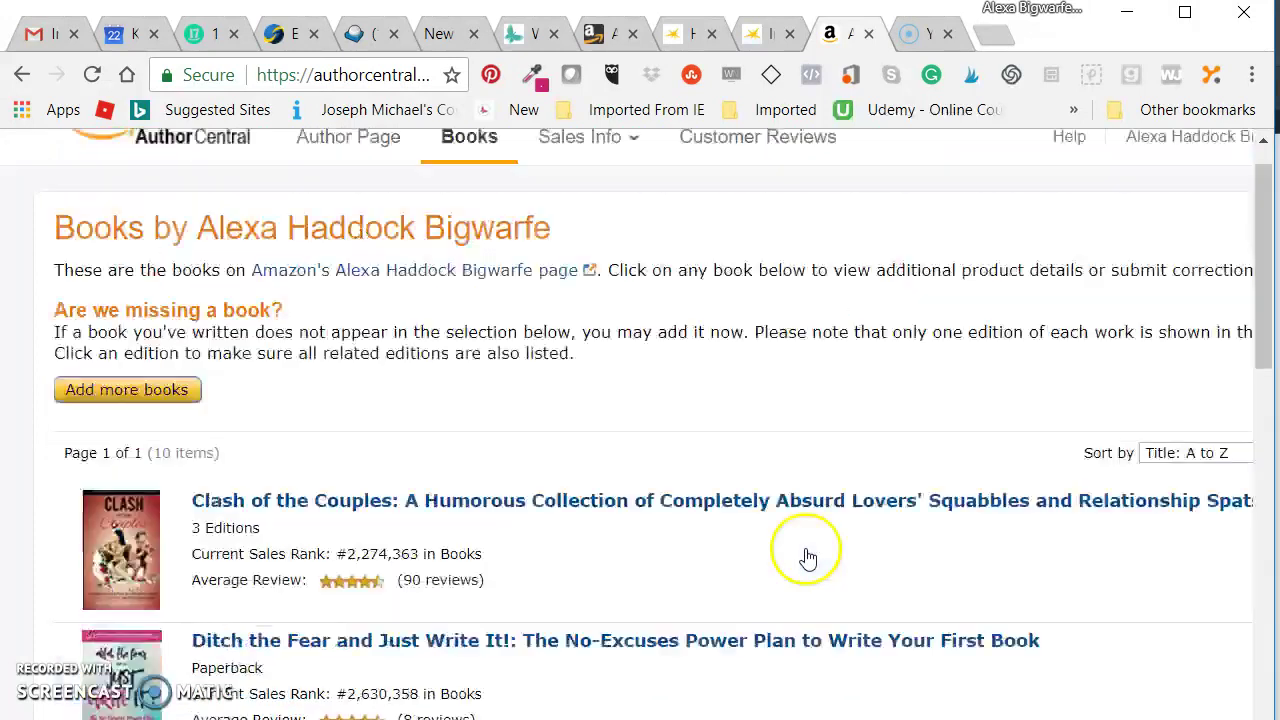
{"action": "left_click", "coordinate": [140, 436]}
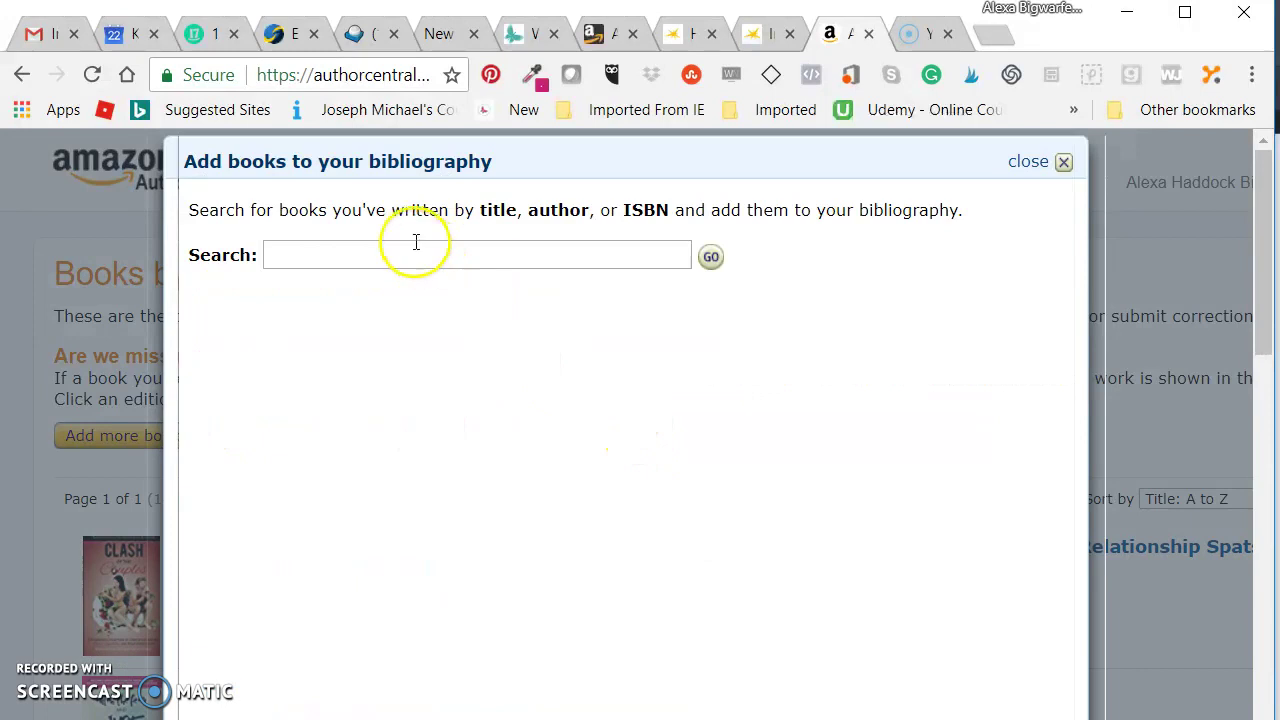
{"action": "left_click", "coordinate": [411, 253]}
{"action": "type", "text": "Ditch"}
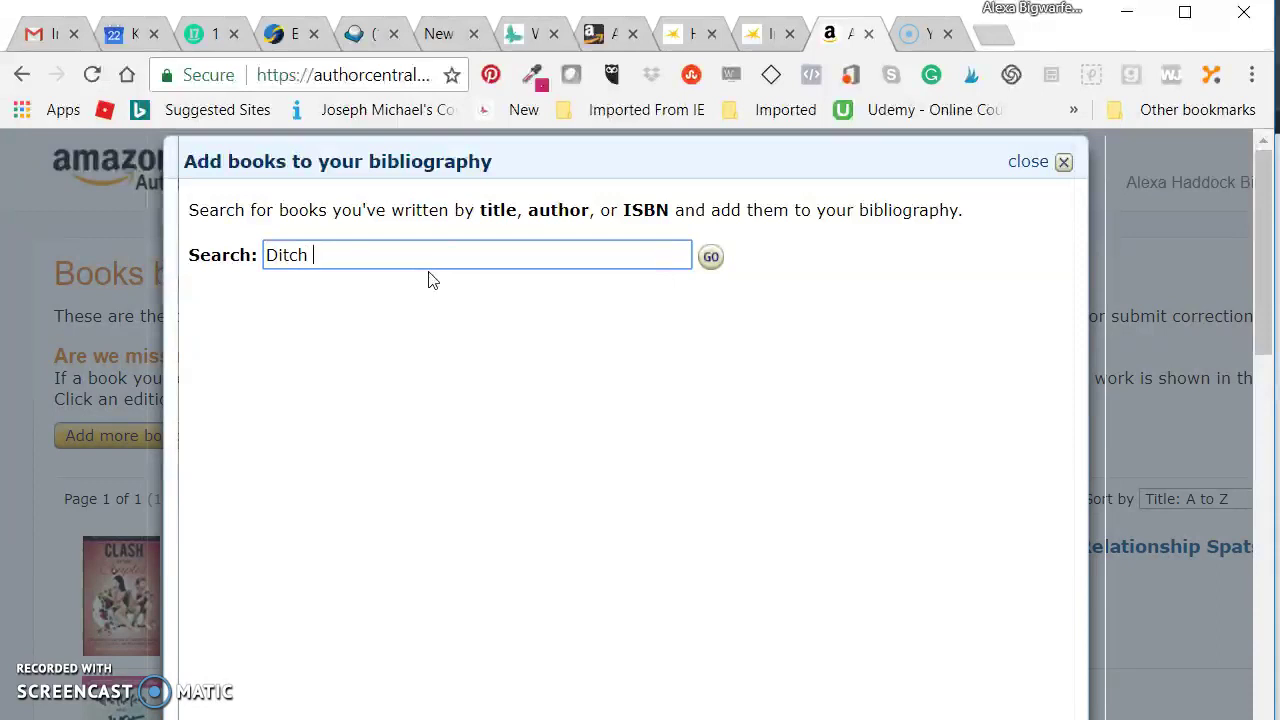
{"action": "type", "text": " the Fear"}
{"action": "left_click", "coordinate": [710, 257]}
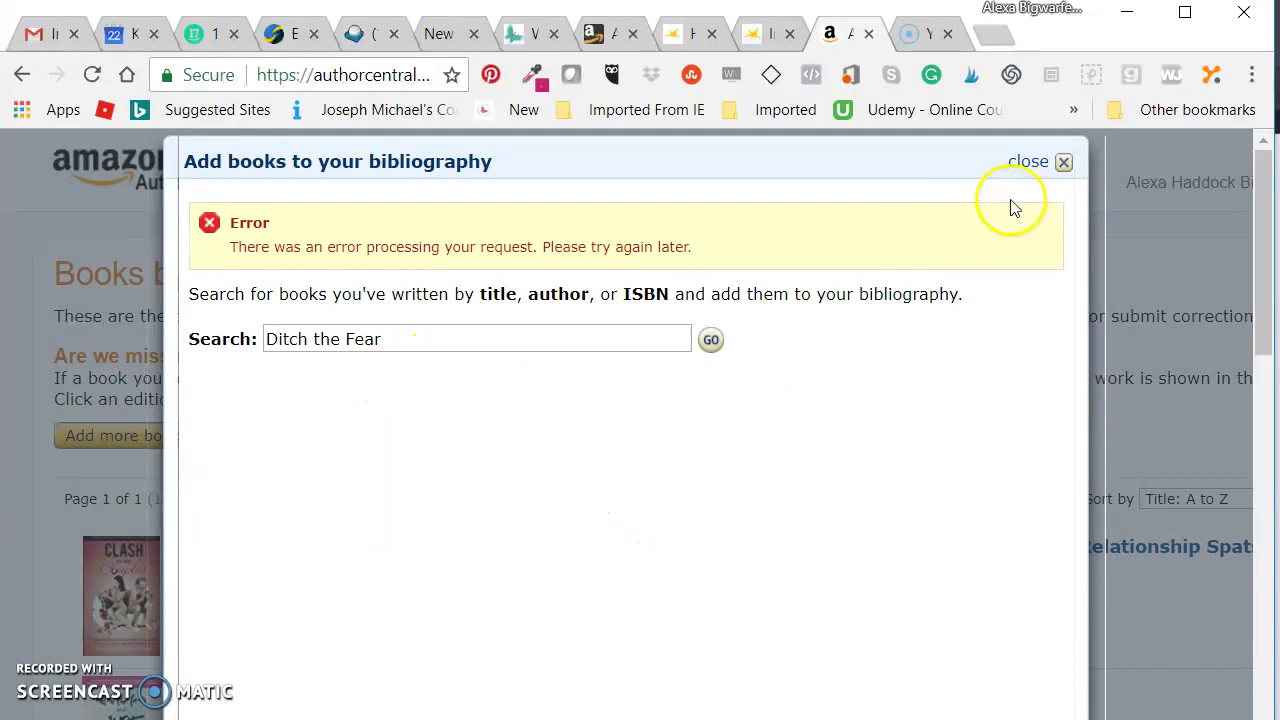
Dismiss the errored search, then search the bibliography again for 'Ditch the Fear' instead of 'Magdalena Moments'
{"action": "left_click", "coordinate": [1066, 166]}
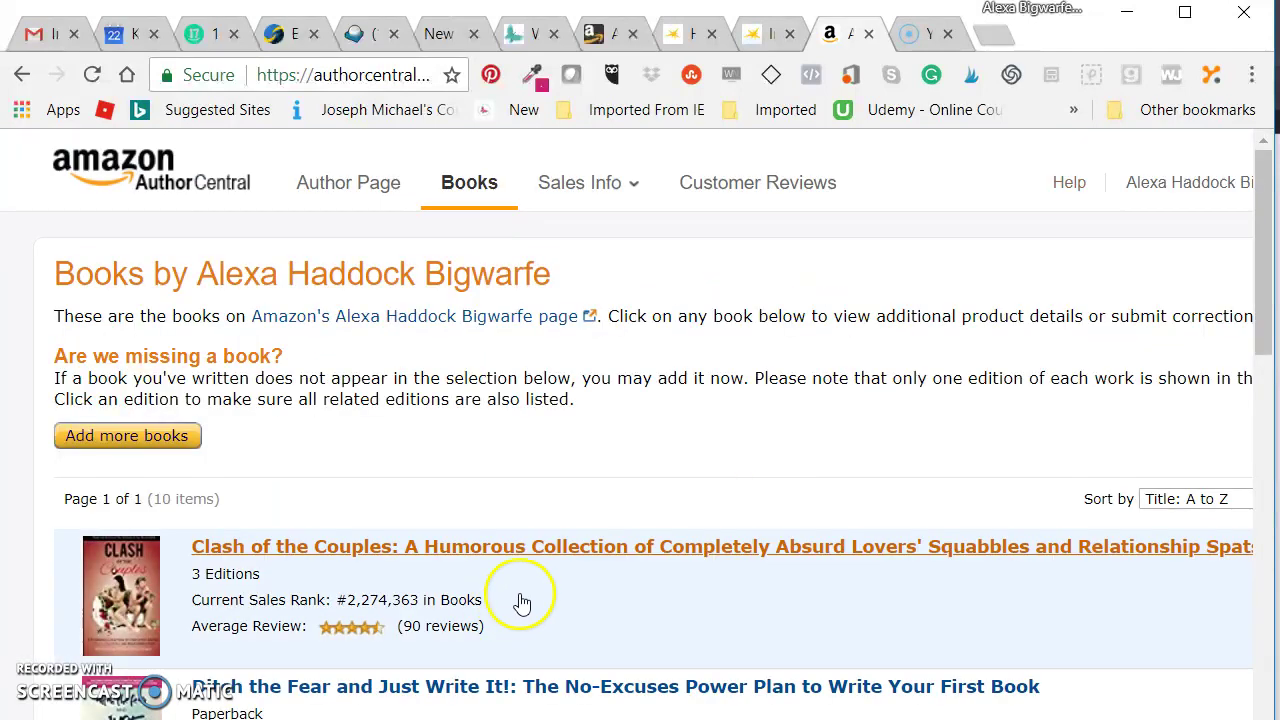
{"action": "scroll", "coordinate": [626, 491], "scroll_direction": "down", "scroll_amount": 10}
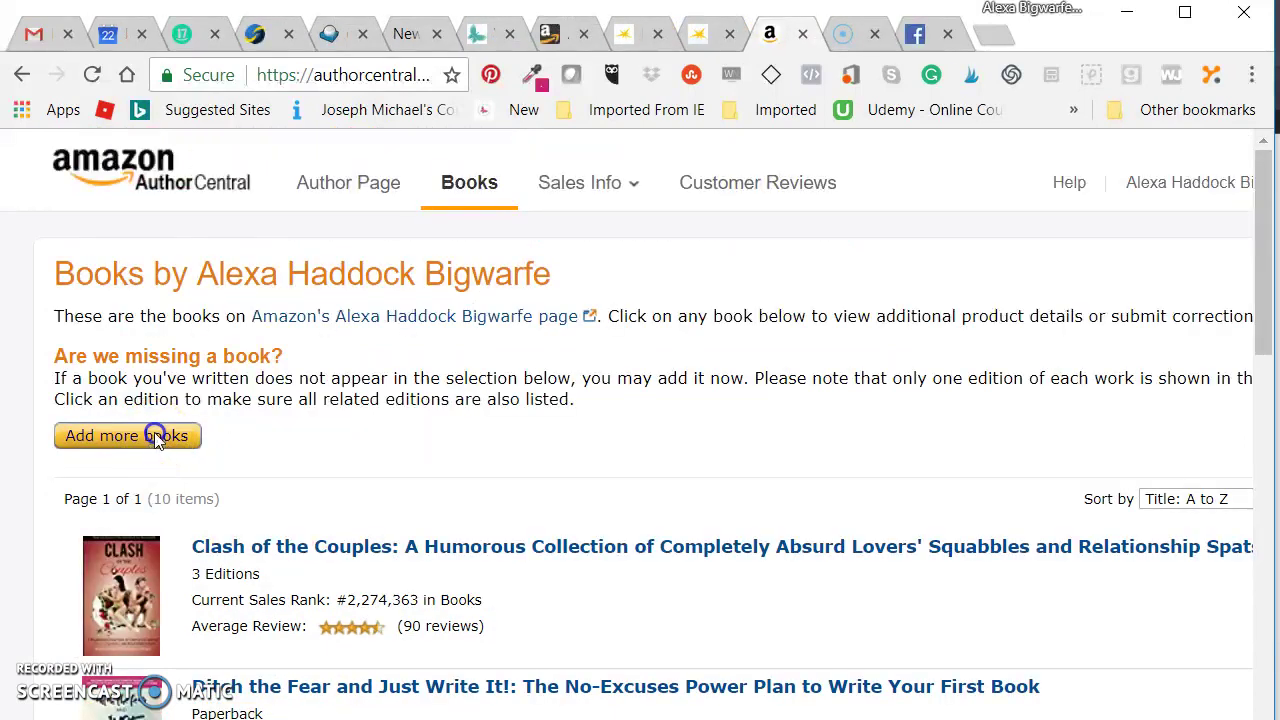
{"action": "left_click", "coordinate": [155, 435]}
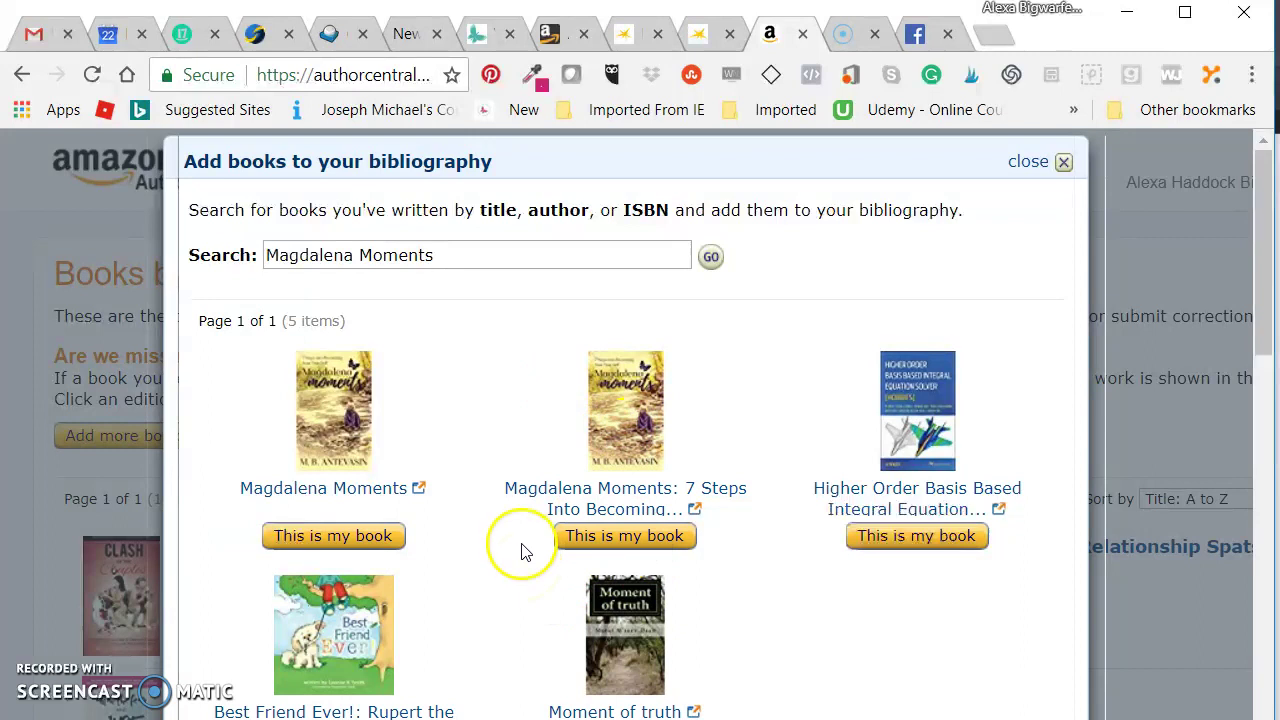
{"action": "left_click_drag", "start_coordinate": [526, 258], "coordinate": [47, 277]}
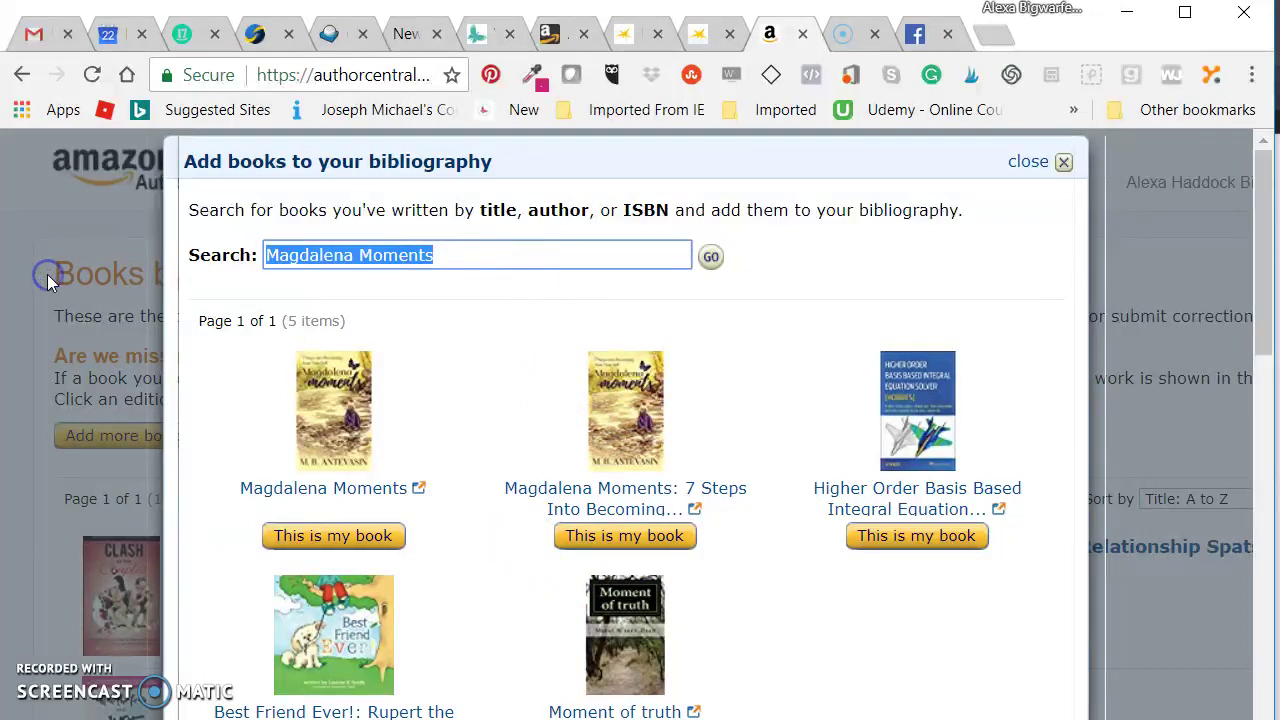
{"action": "type", "text": "Ditc"}
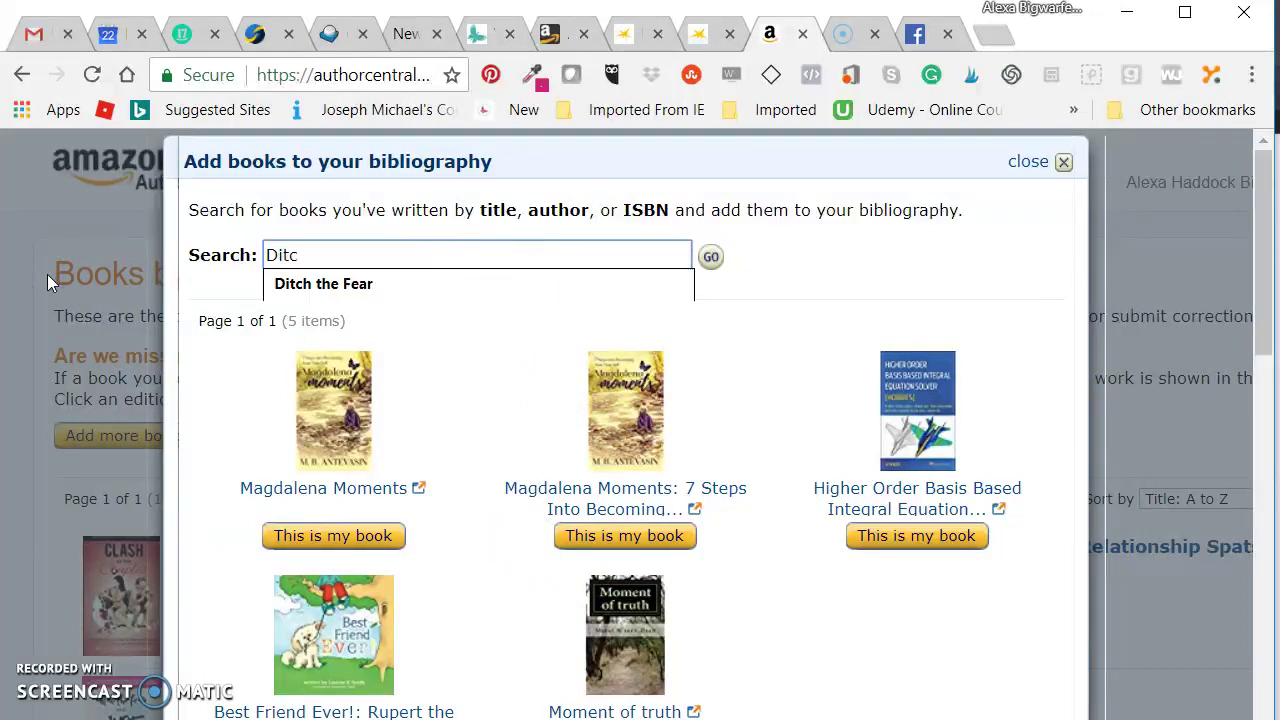
{"action": "left_click", "coordinate": [323, 283]}
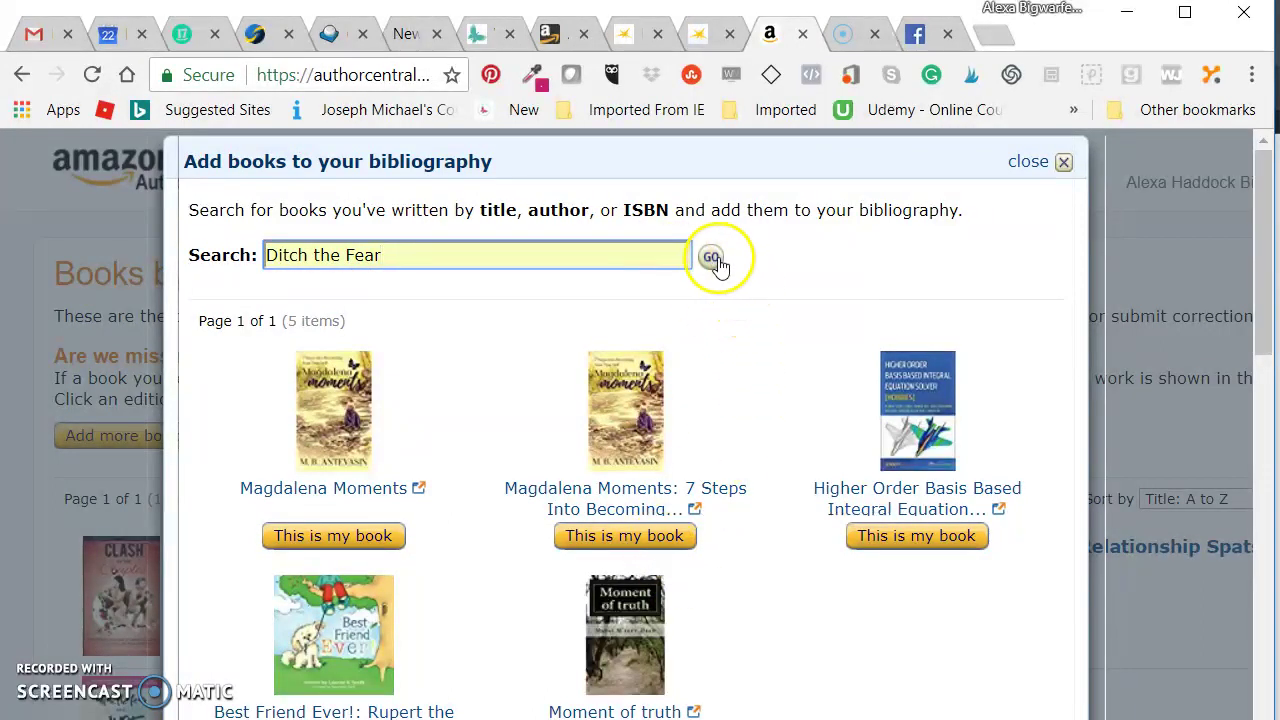
{"action": "left_click", "coordinate": [712, 258]}
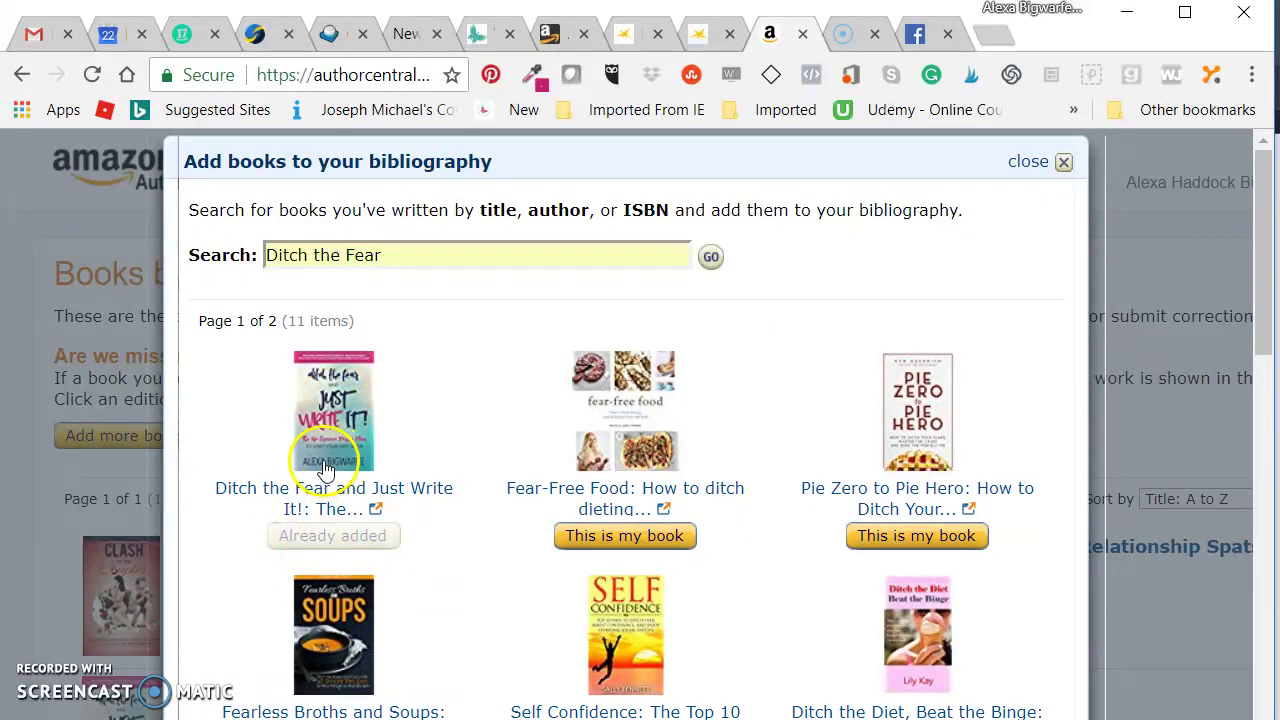
Confirm Ditch the Fear is already added, close the search, and review the Books list
{"action": "scroll", "coordinate": [408, 400], "scroll_direction": "down", "scroll_amount": 3}
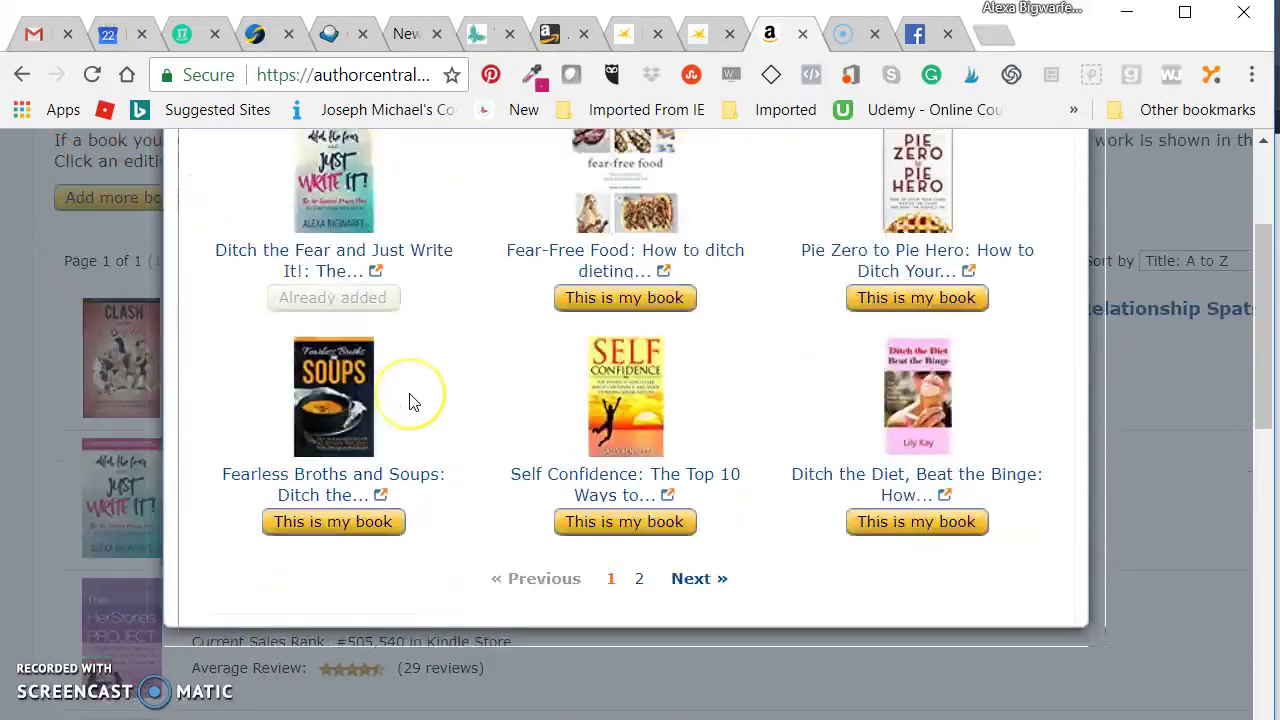
{"action": "scroll", "coordinate": [415, 400], "scroll_direction": "up", "scroll_amount": 3}
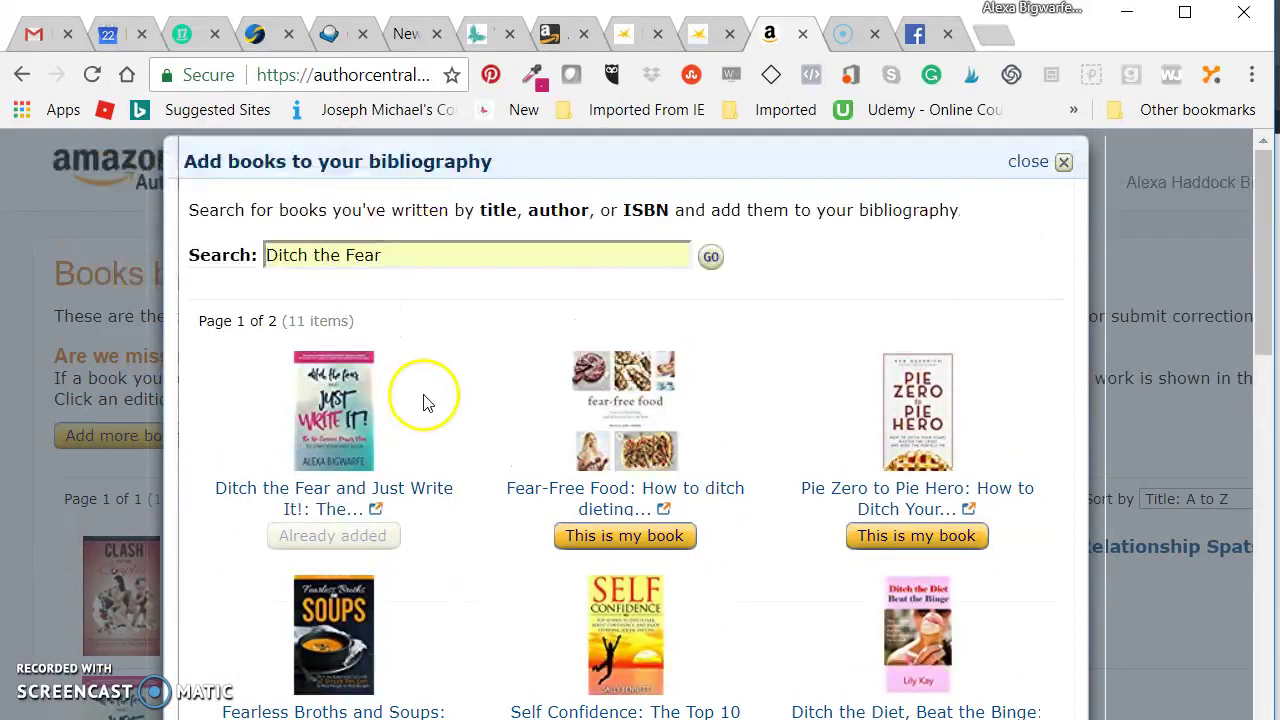
{"action": "left_click", "coordinate": [1060, 162]}
{"action": "scroll", "coordinate": [643, 466], "scroll_direction": "down", "scroll_amount": 3}
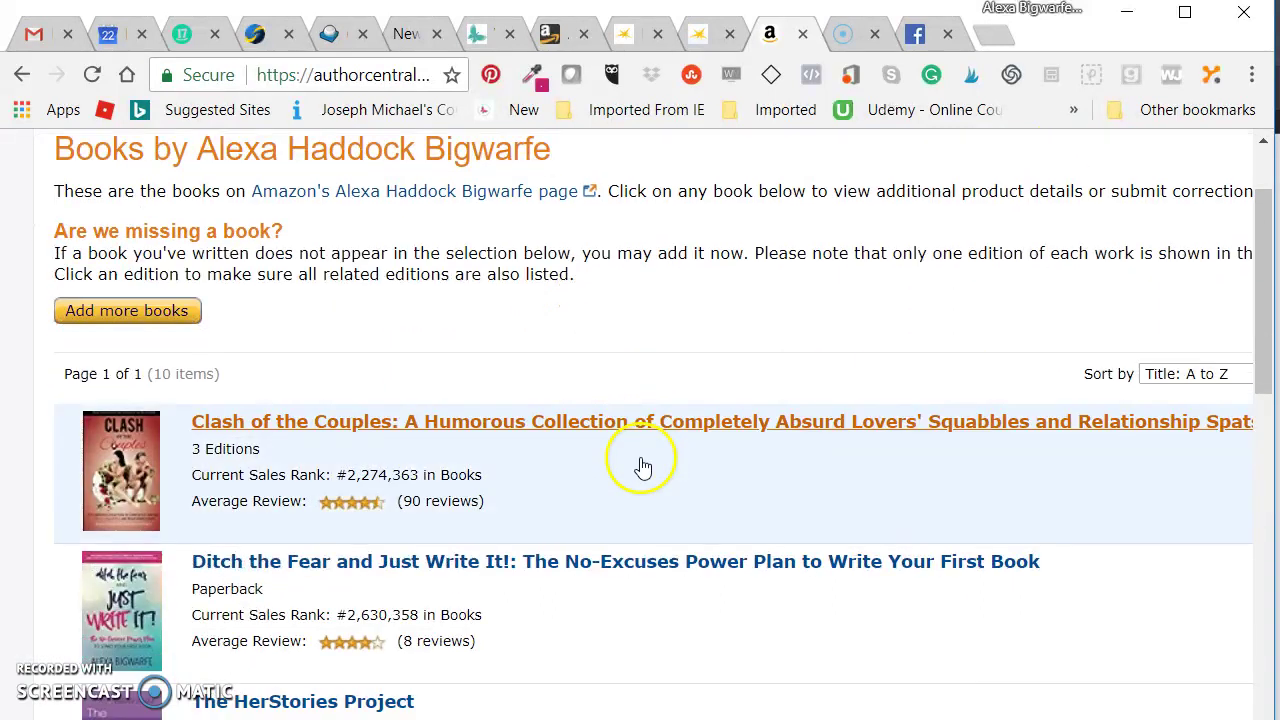
{"action": "scroll", "coordinate": [643, 466], "scroll_direction": "down", "scroll_amount": 3}
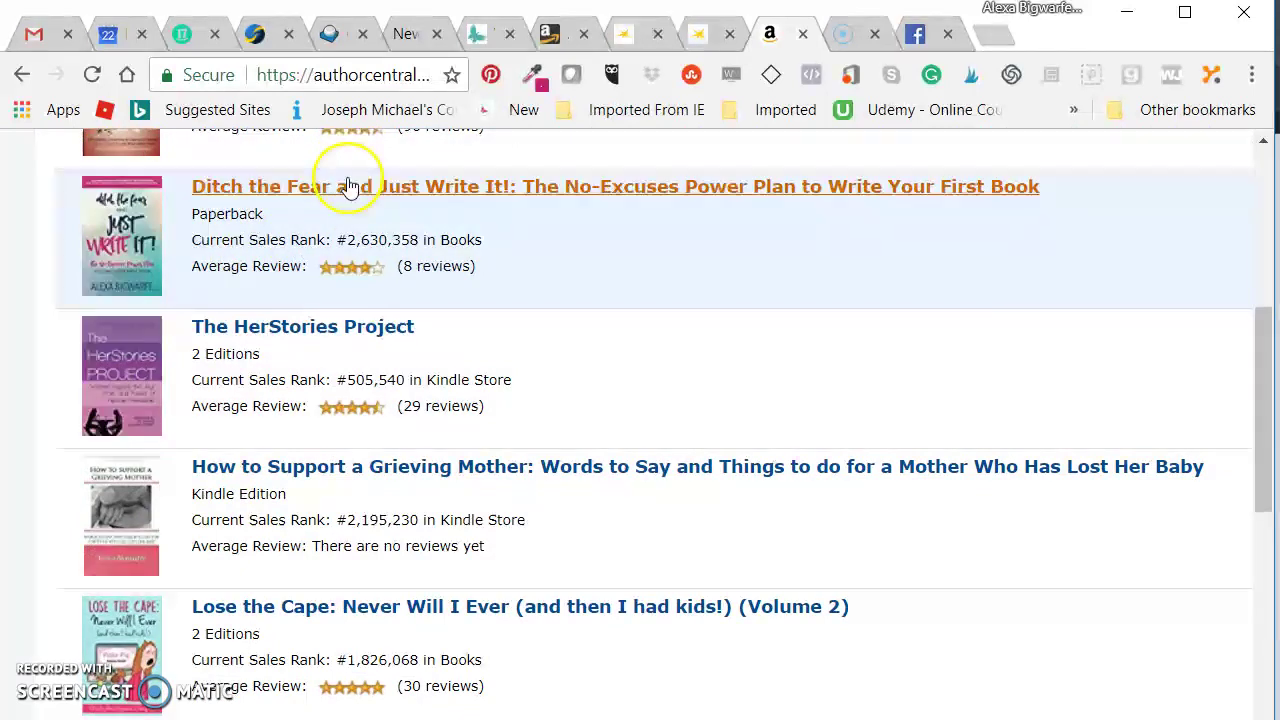
Open the Ditch the Fear and Just Write It! page and read through its Editorial Reviews
{"action": "left_click", "coordinate": [345, 185]}
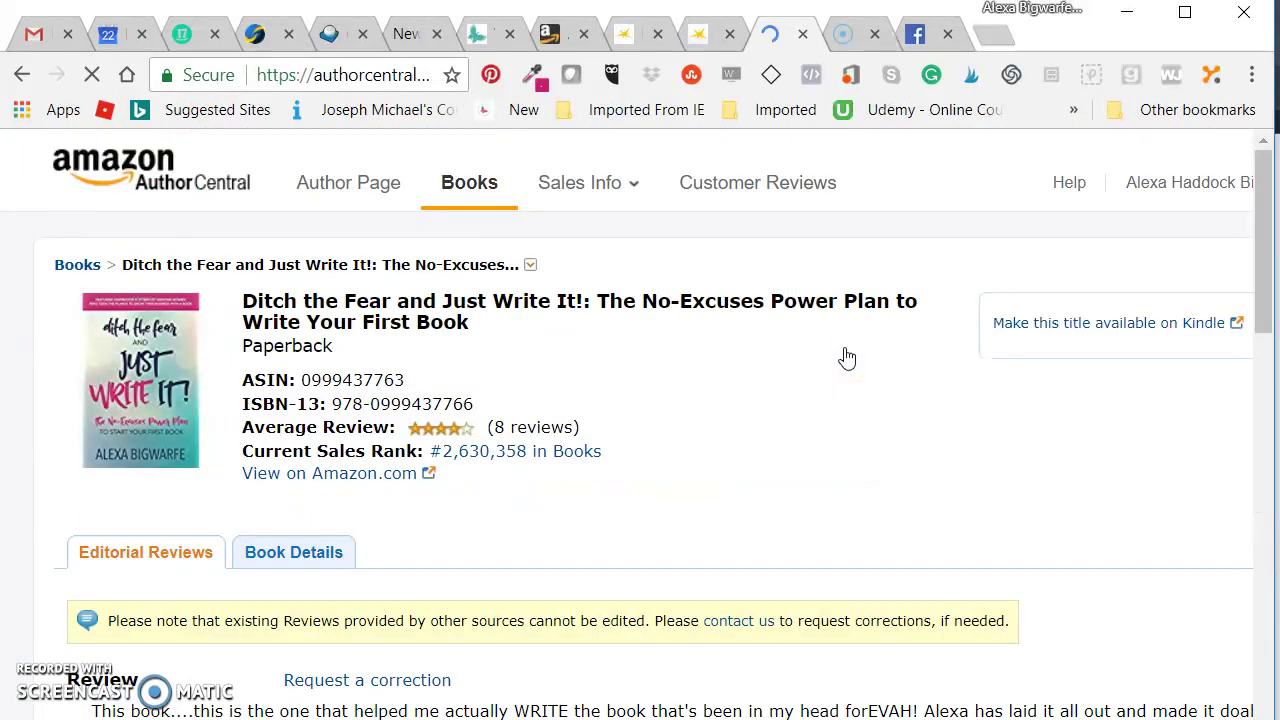
{"action": "left_click", "coordinate": [814, 434]}
{"action": "scroll", "coordinate": [815, 436], "scroll_direction": "down", "scroll_amount": 1}
{"action": "scroll", "coordinate": [814, 434], "scroll_direction": "down", "scroll_amount": 2}
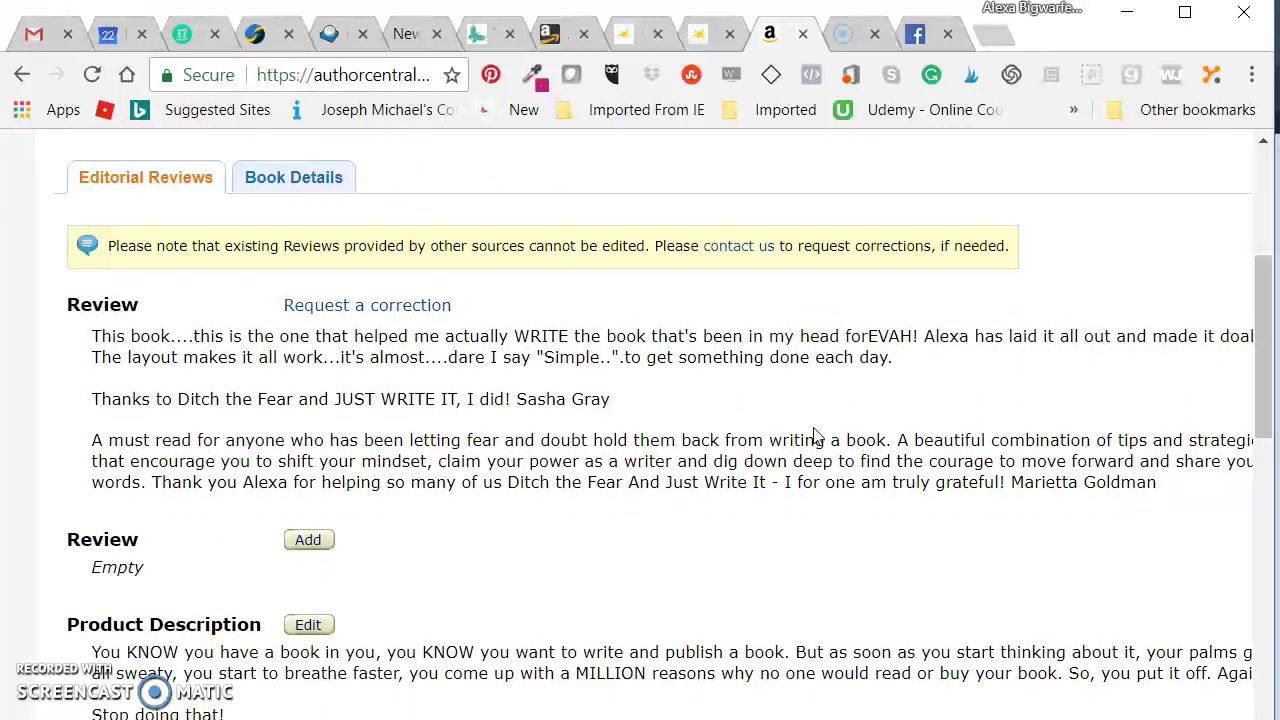
{"action": "scroll", "coordinate": [814, 434], "scroll_direction": "down", "scroll_amount": 1}
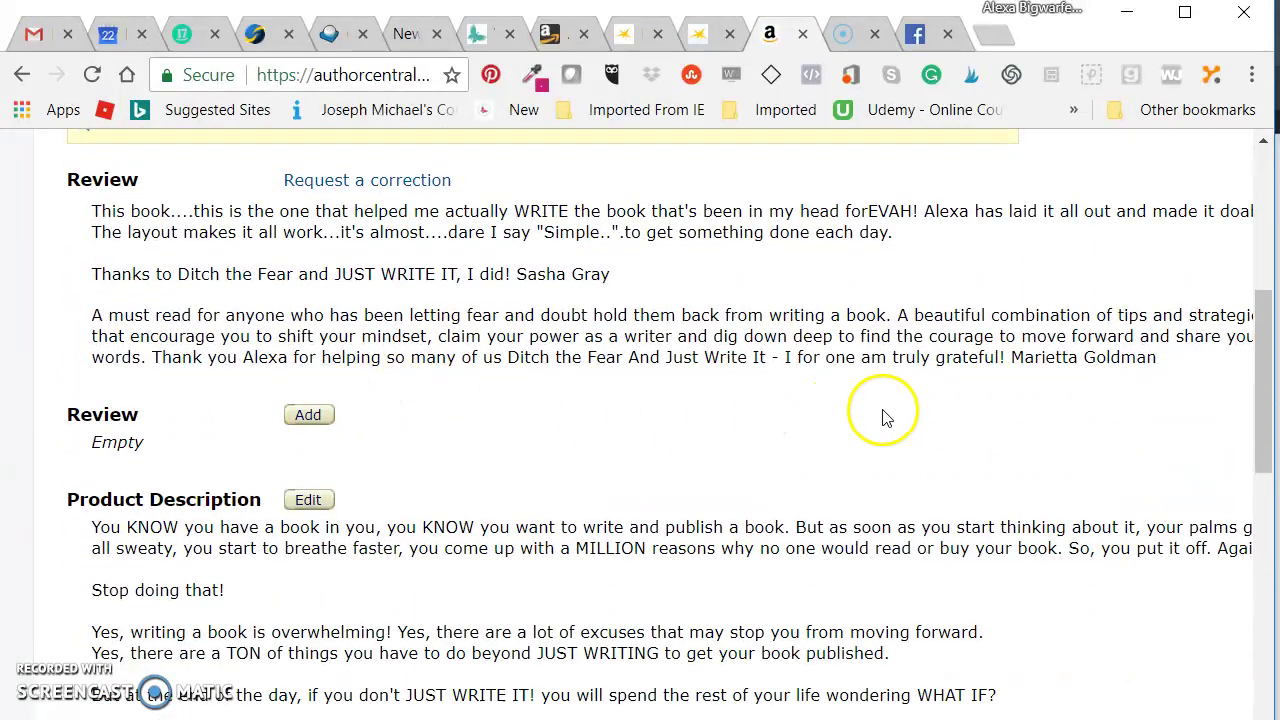
{"action": "scroll", "coordinate": [885, 417], "scroll_direction": "down", "scroll_amount": 1}
{"action": "scroll", "coordinate": [880, 415], "scroll_direction": "down", "scroll_amount": 6}
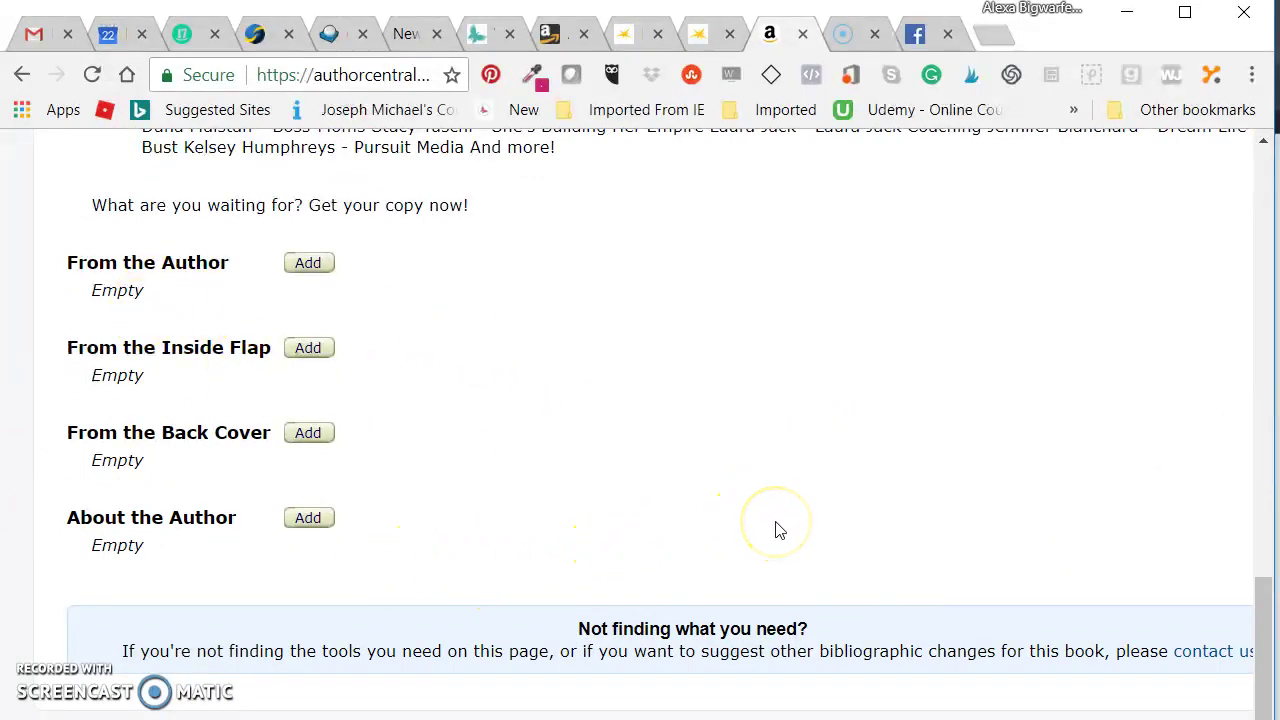
{"action": "scroll", "coordinate": [717, 540], "scroll_direction": "up", "scroll_amount": 4}
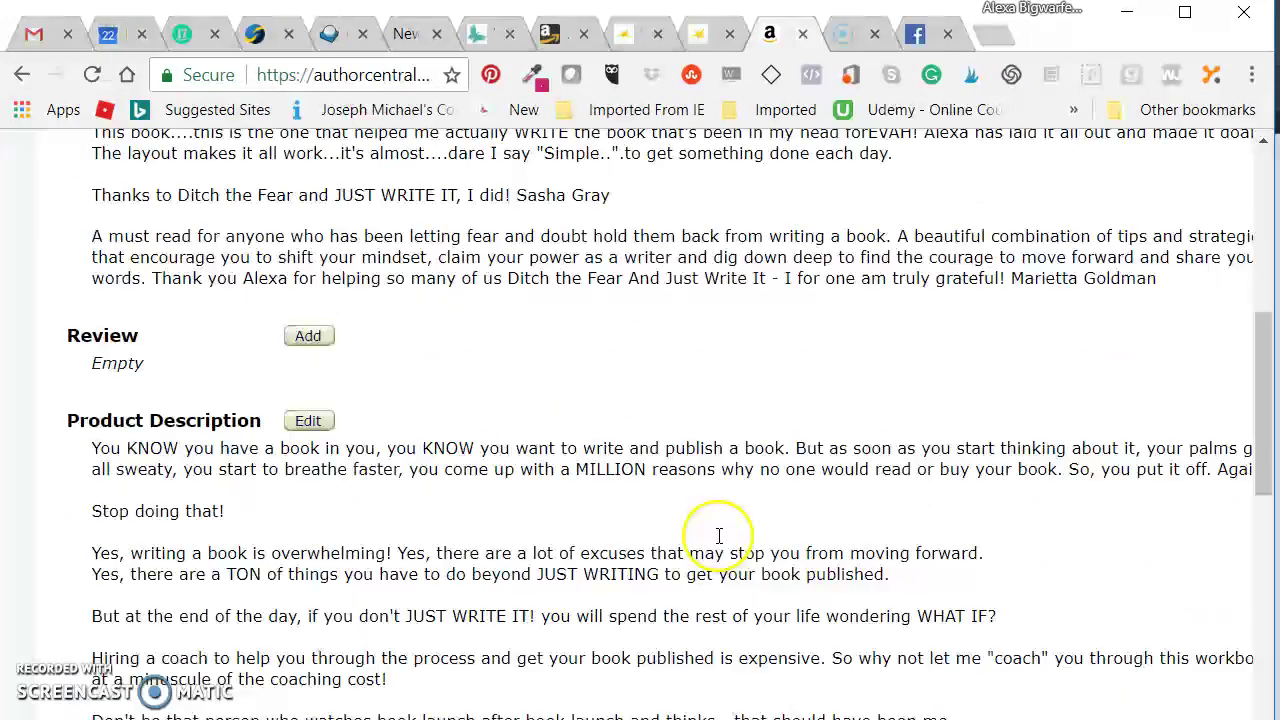
{"action": "scroll", "coordinate": [719, 536], "scroll_direction": "up", "scroll_amount": 6}
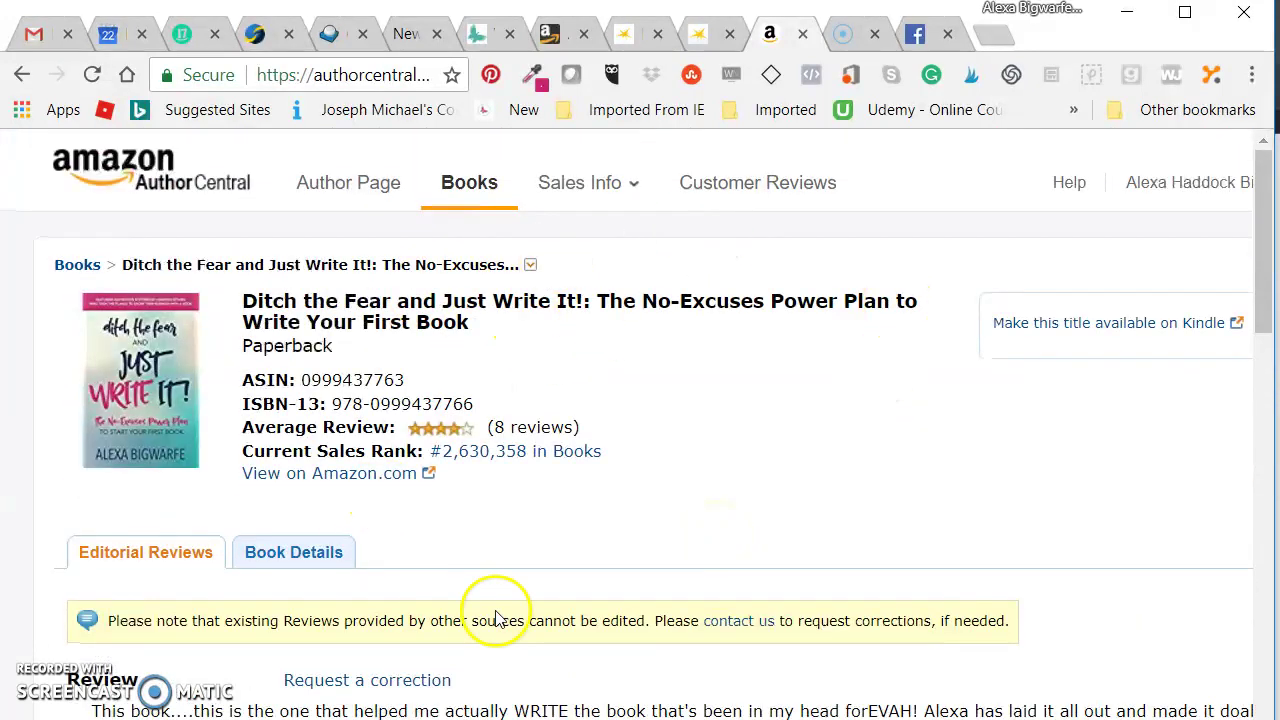
Show the book's details: publisher, publication date and page count
{"action": "left_click", "coordinate": [278, 555]}
{"action": "scroll", "coordinate": [610, 560], "scroll_direction": "down", "scroll_amount": 1}
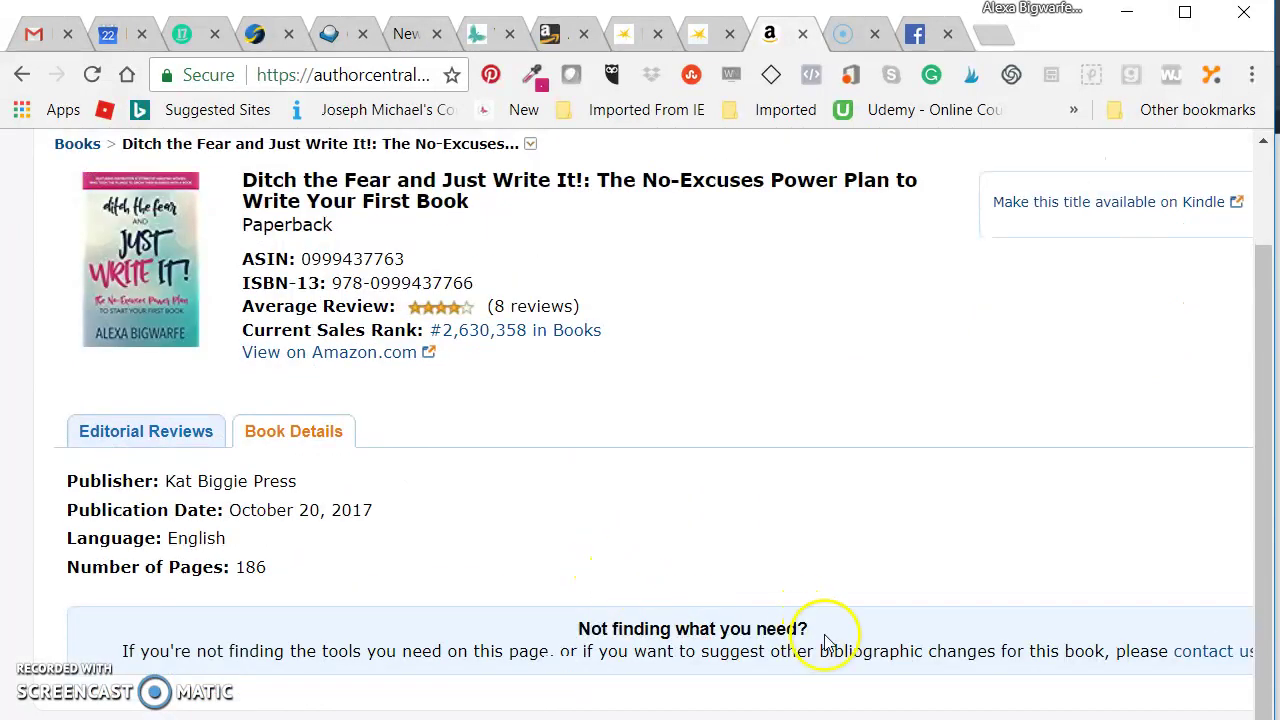
{"action": "scroll", "coordinate": [826, 640], "scroll_direction": "up", "scroll_amount": 1}
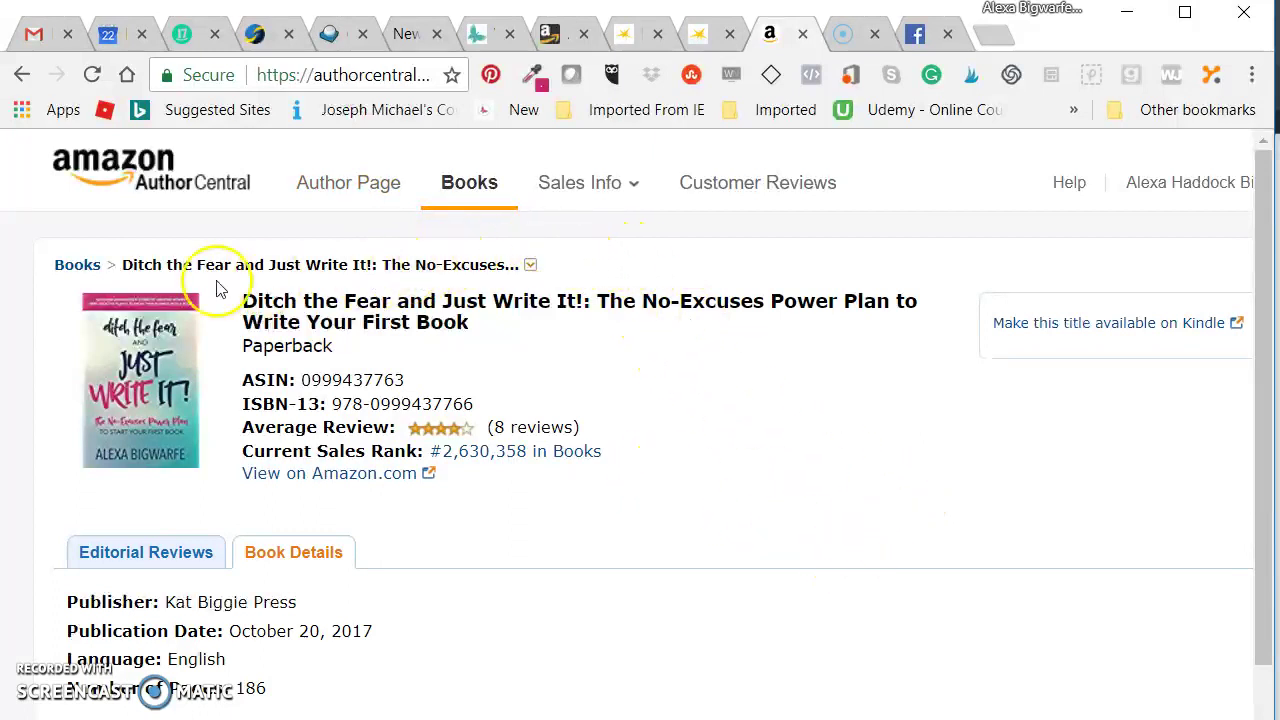
Go back from the book page to the list of all books
{"action": "left_click", "coordinate": [70, 263]}
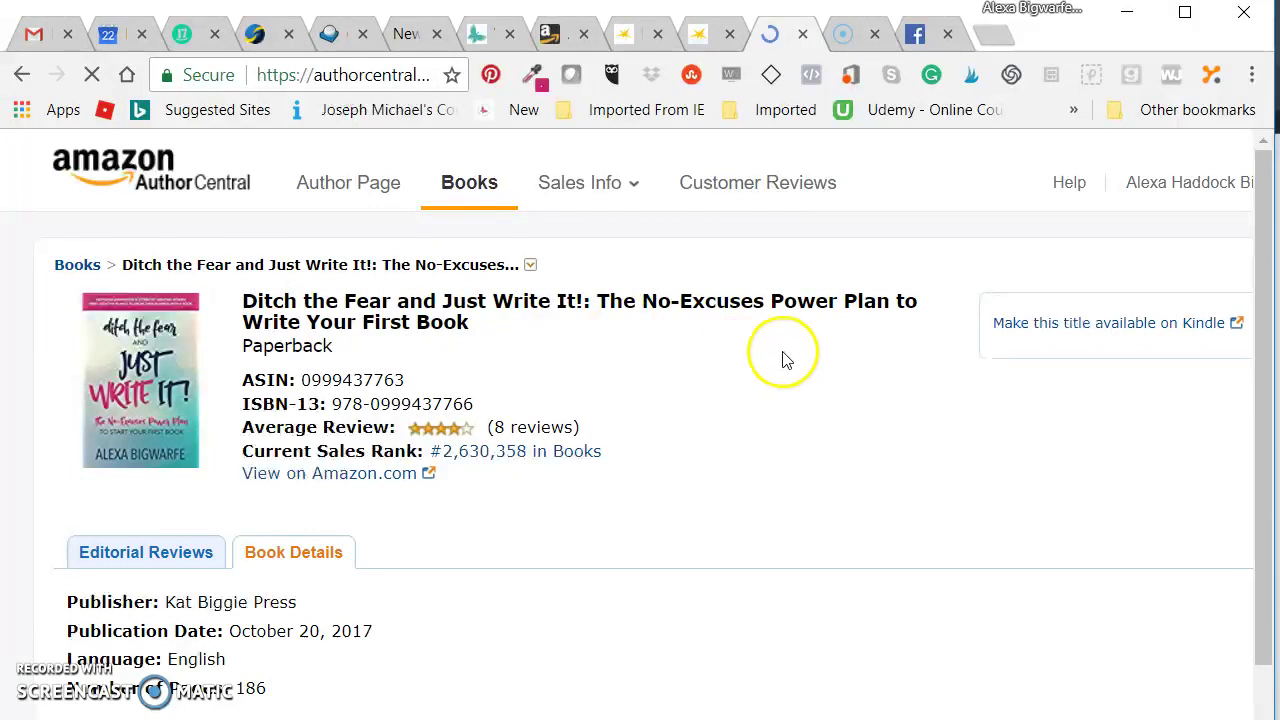
{"action": "scroll", "coordinate": [770, 425], "scroll_direction": "down", "scroll_amount": 3}
{"action": "scroll", "coordinate": [775, 440], "scroll_direction": "down", "scroll_amount": 4}
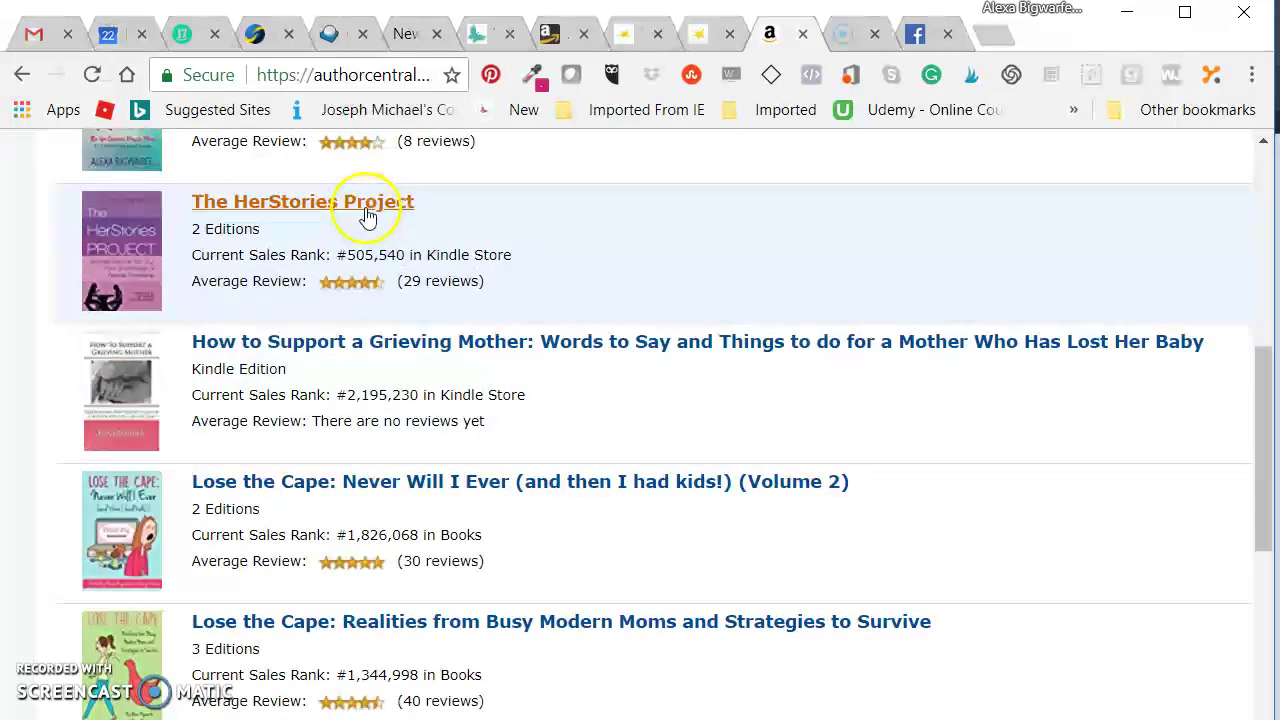
Open The HerStories Project Kindle Edition page and review its 29 reviews and editorial review
{"action": "left_click", "coordinate": [367, 212]}
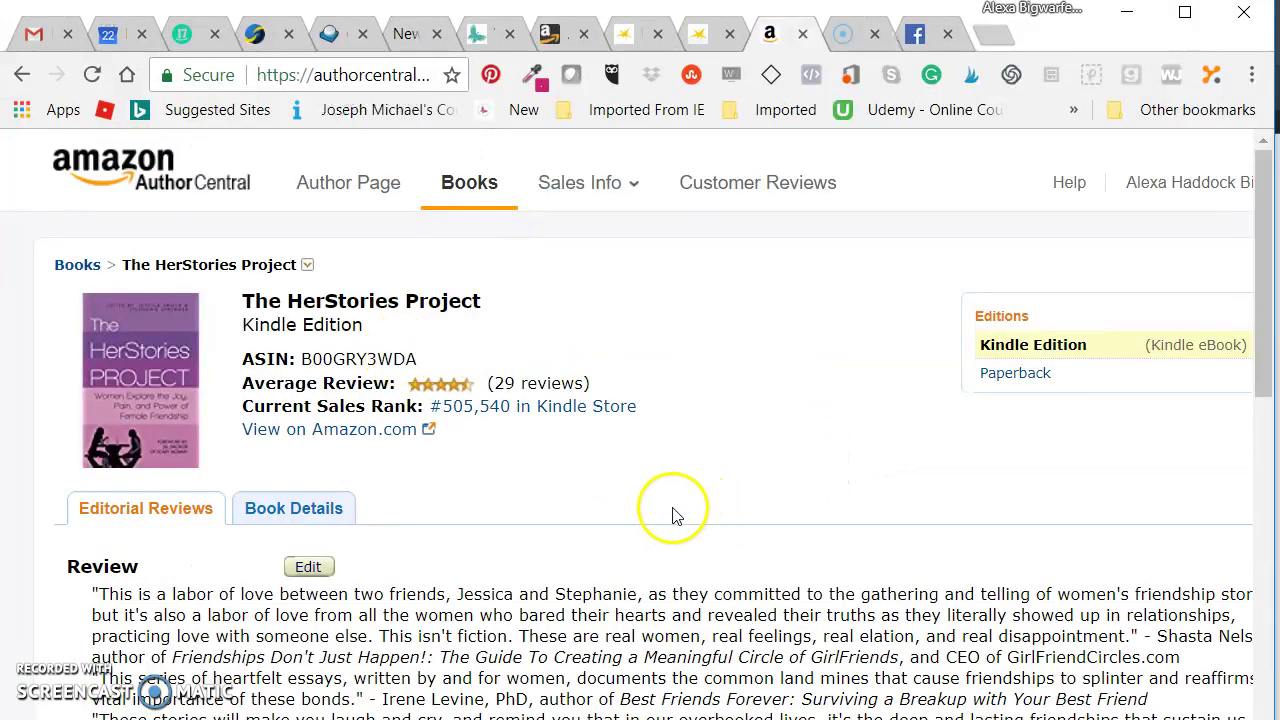
{"action": "scroll", "coordinate": [677, 486], "scroll_direction": "down", "scroll_amount": 3}
{"action": "scroll", "coordinate": [681, 488], "scroll_direction": "down", "scroll_amount": 2}
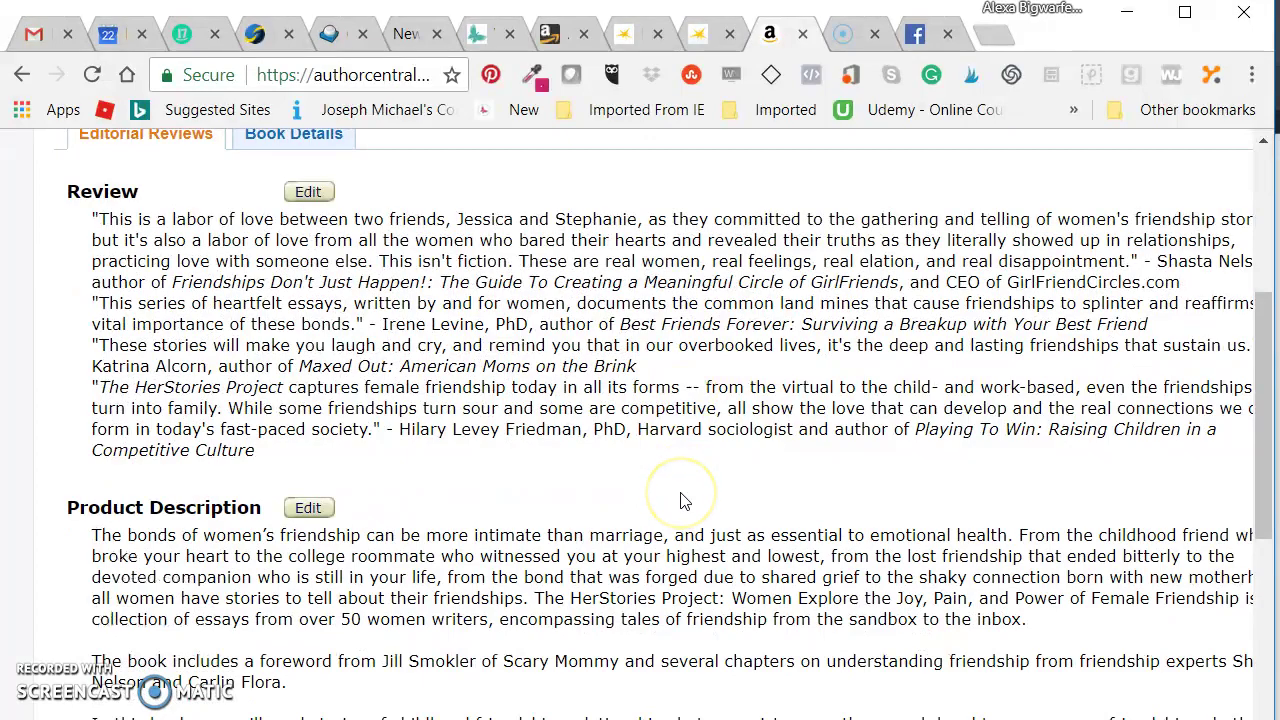
{"action": "scroll", "coordinate": [683, 497], "scroll_direction": "down", "scroll_amount": 6}
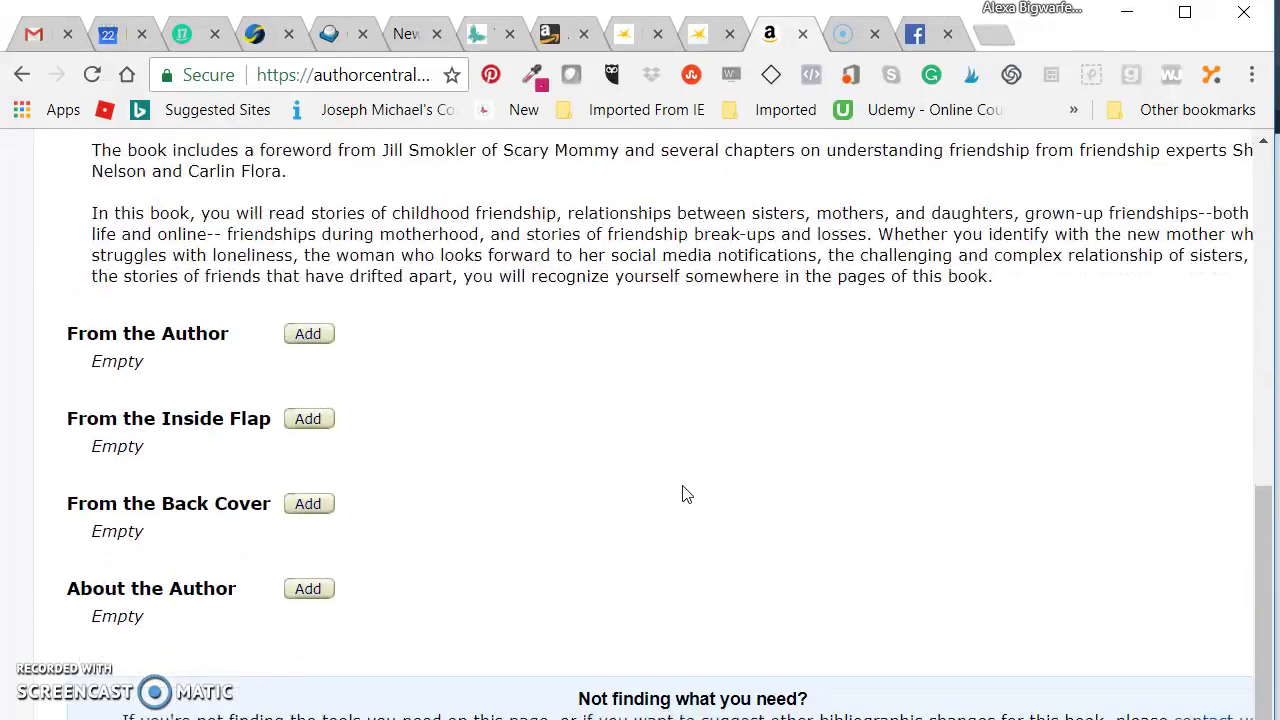
{"action": "scroll", "coordinate": [683, 491], "scroll_direction": "down", "scroll_amount": 1}
{"action": "scroll", "coordinate": [690, 500], "scroll_direction": "up", "scroll_amount": 12}
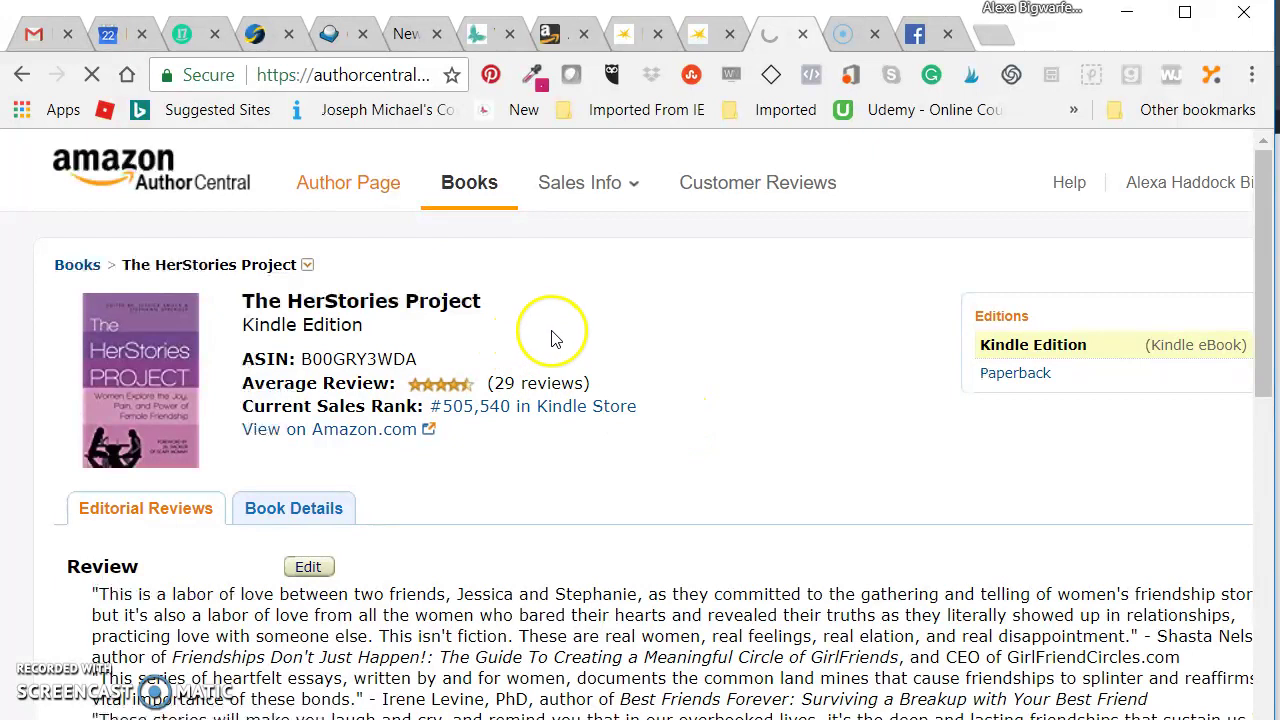
{"action": "left_click", "coordinate": [359, 193]}
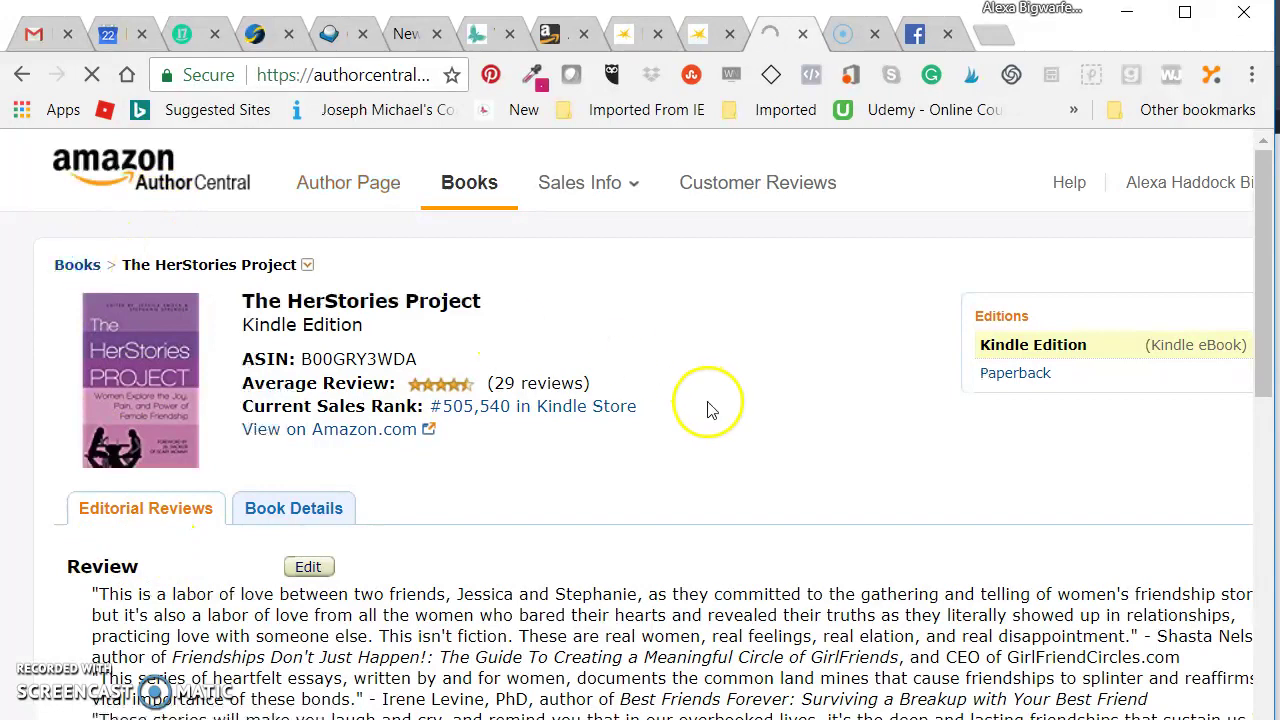
Scroll the Books by Alexa Haddock Bigwarfe list to the bottom and back to the top
{"action": "scroll", "coordinate": [777, 471], "scroll_direction": "down", "scroll_amount": 10}
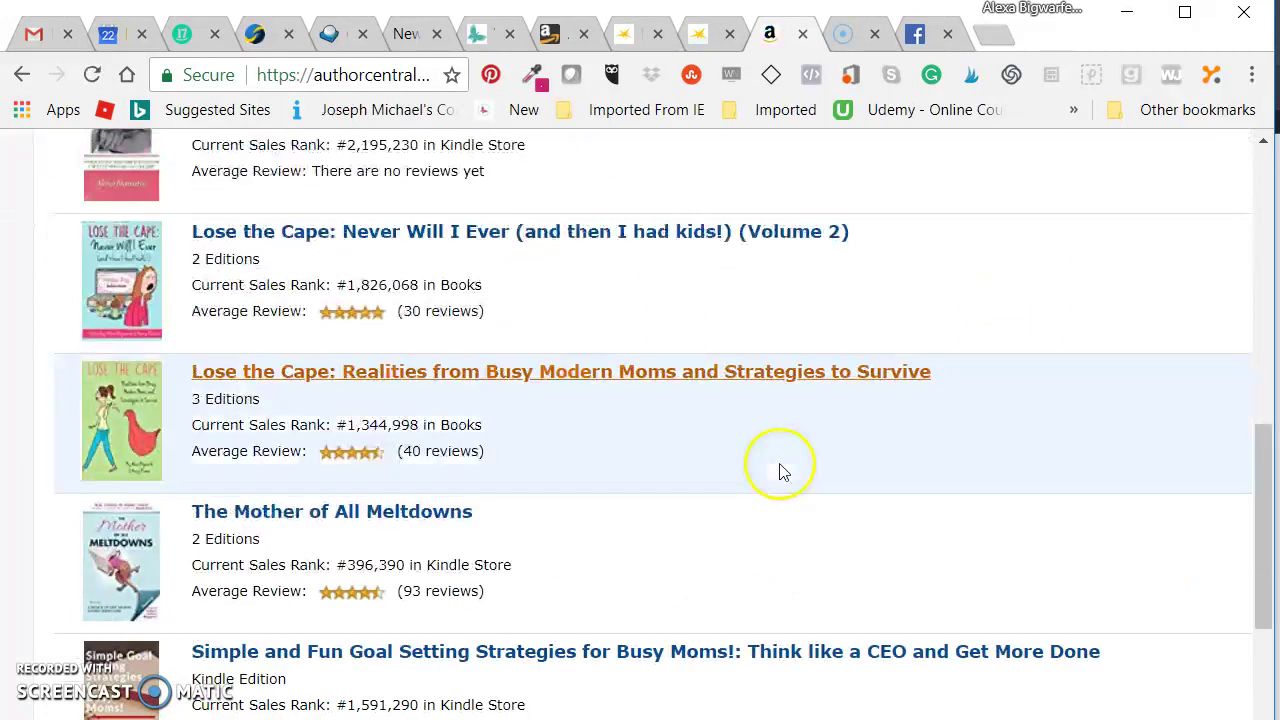
{"action": "scroll", "coordinate": [780, 471], "scroll_direction": "down", "scroll_amount": 4}
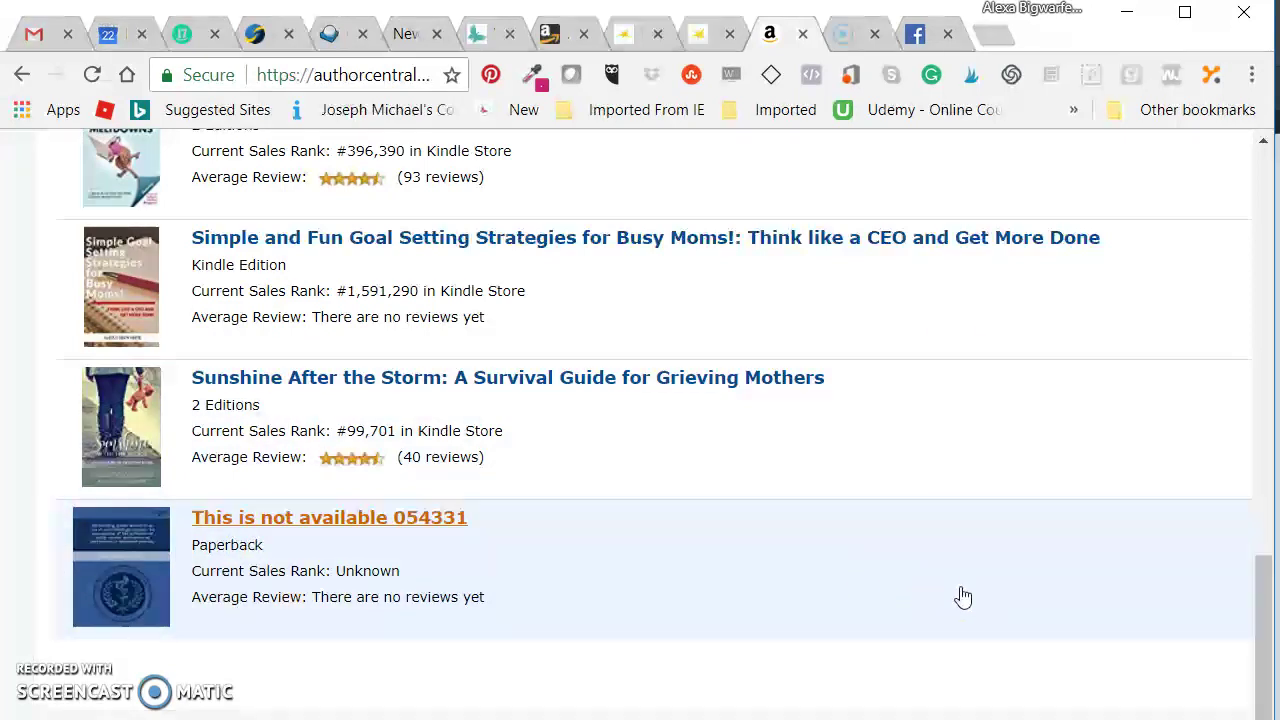
{"action": "scroll", "coordinate": [951, 380], "scroll_direction": "up", "scroll_amount": 1}
{"action": "scroll", "coordinate": [967, 428], "scroll_direction": "up", "scroll_amount": 12}
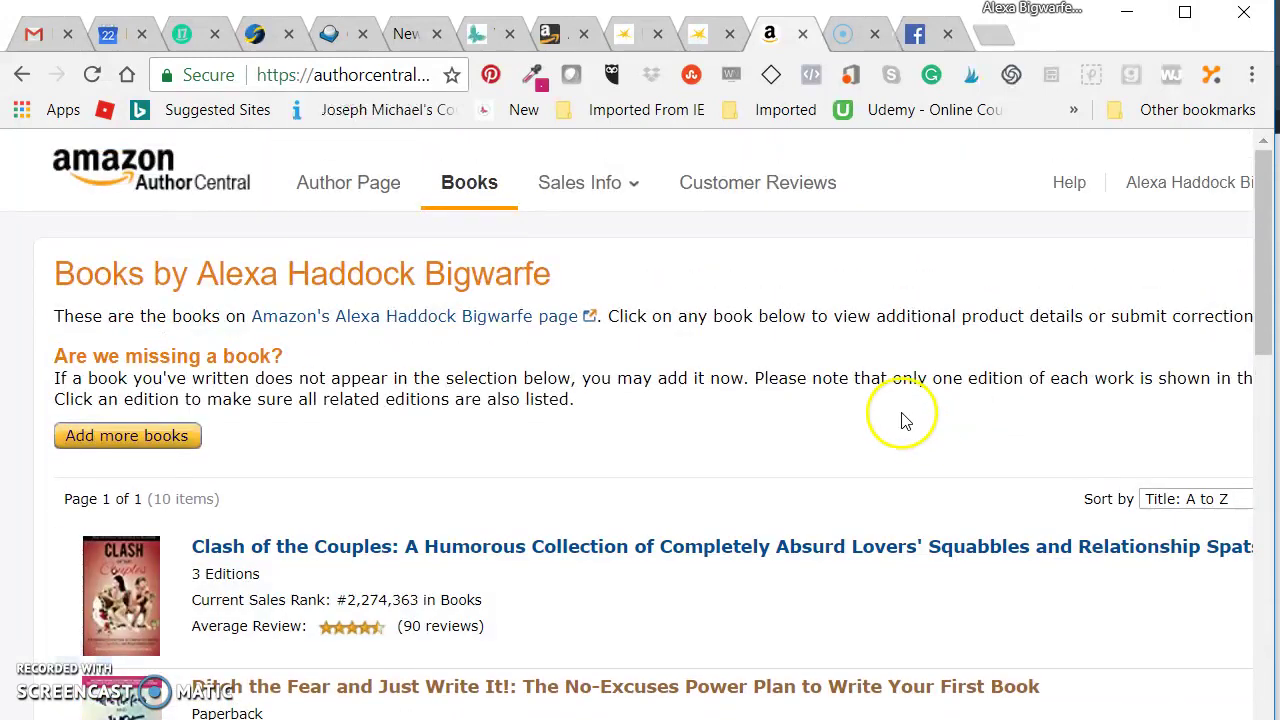
Open Help and read All About Author Central topics such as adding content and Kindle availability
{"action": "left_click", "coordinate": [1069, 182]}
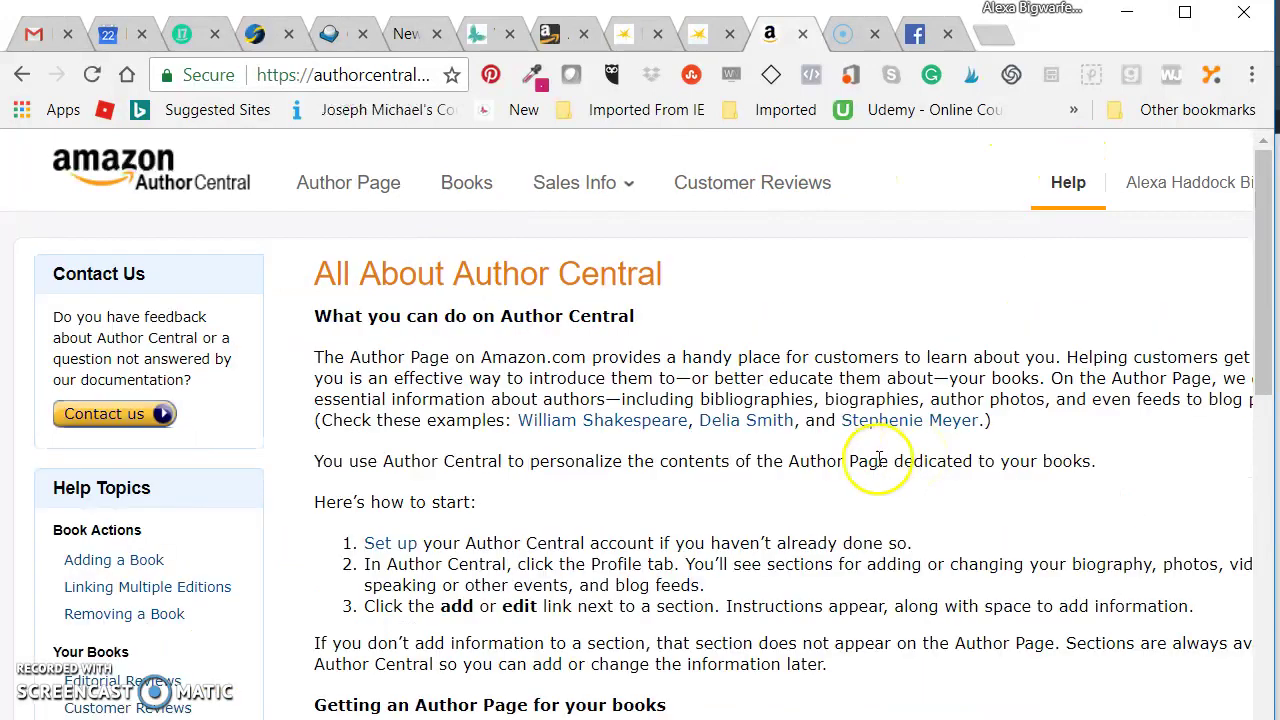
{"action": "scroll", "coordinate": [928, 457], "scroll_direction": "down", "scroll_amount": 3}
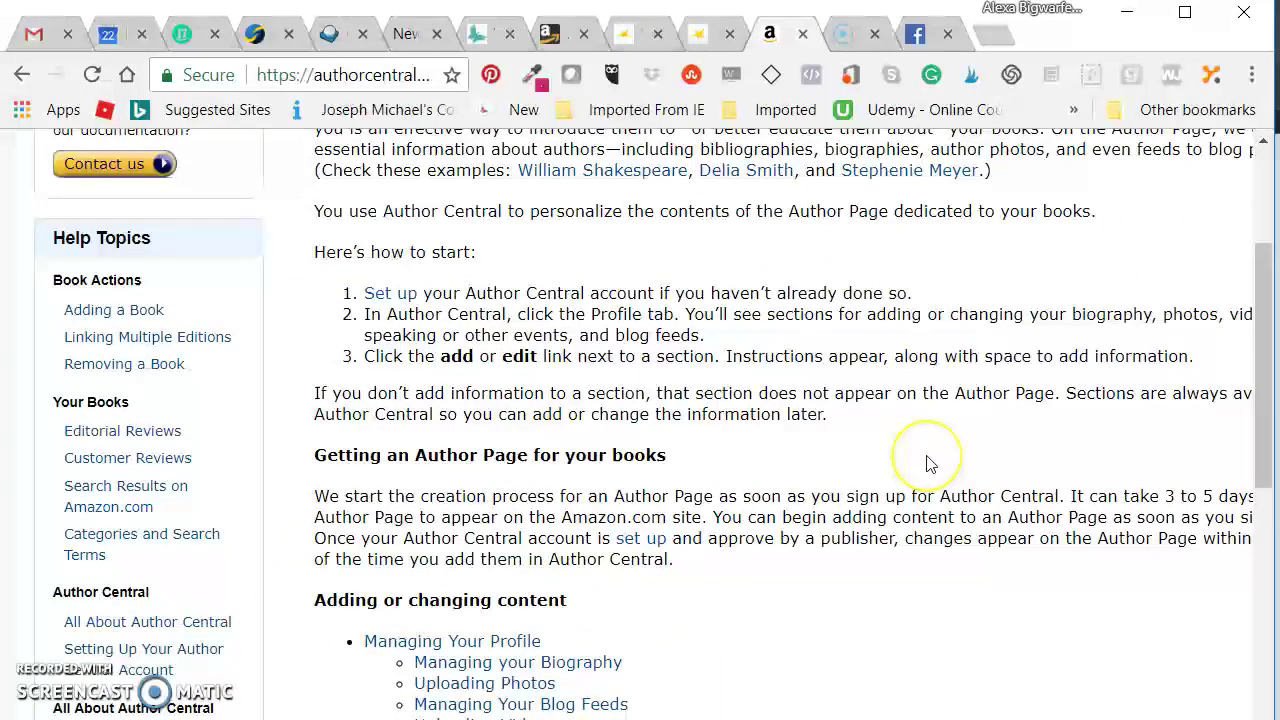
{"action": "scroll", "coordinate": [928, 462], "scroll_direction": "down", "scroll_amount": 4}
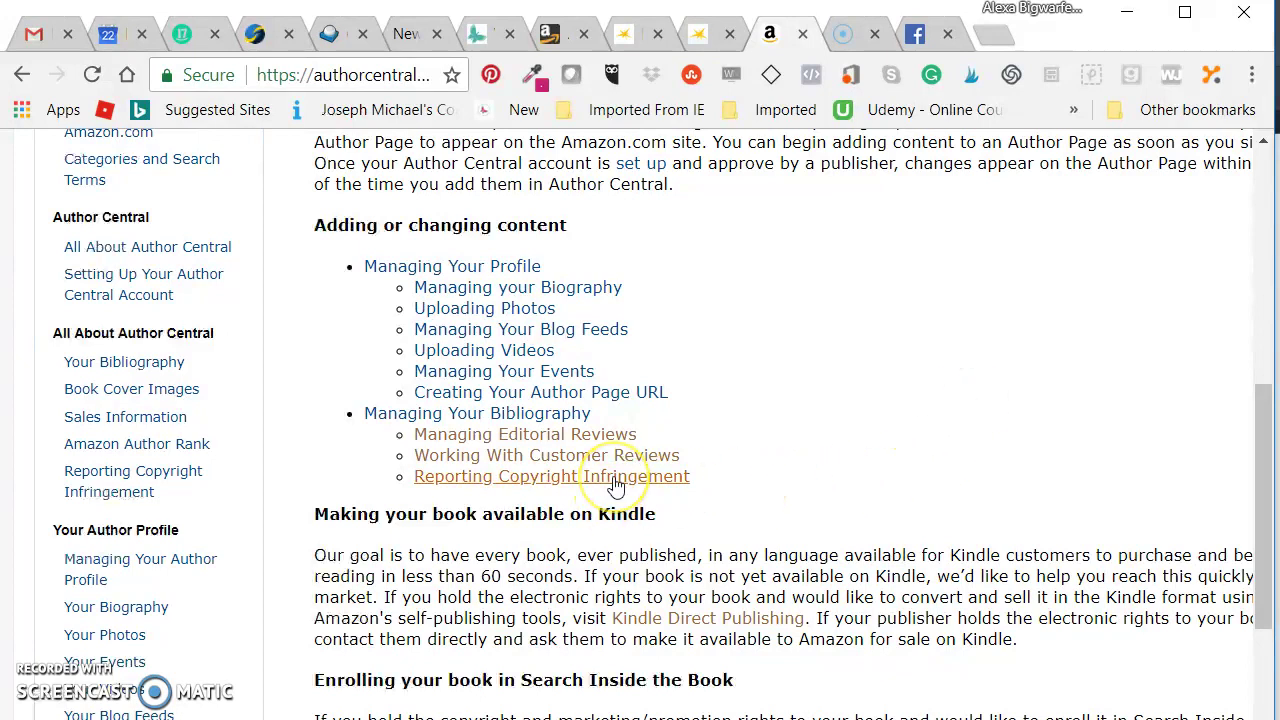
{"action": "scroll", "coordinate": [957, 486], "scroll_direction": "down", "scroll_amount": 3}
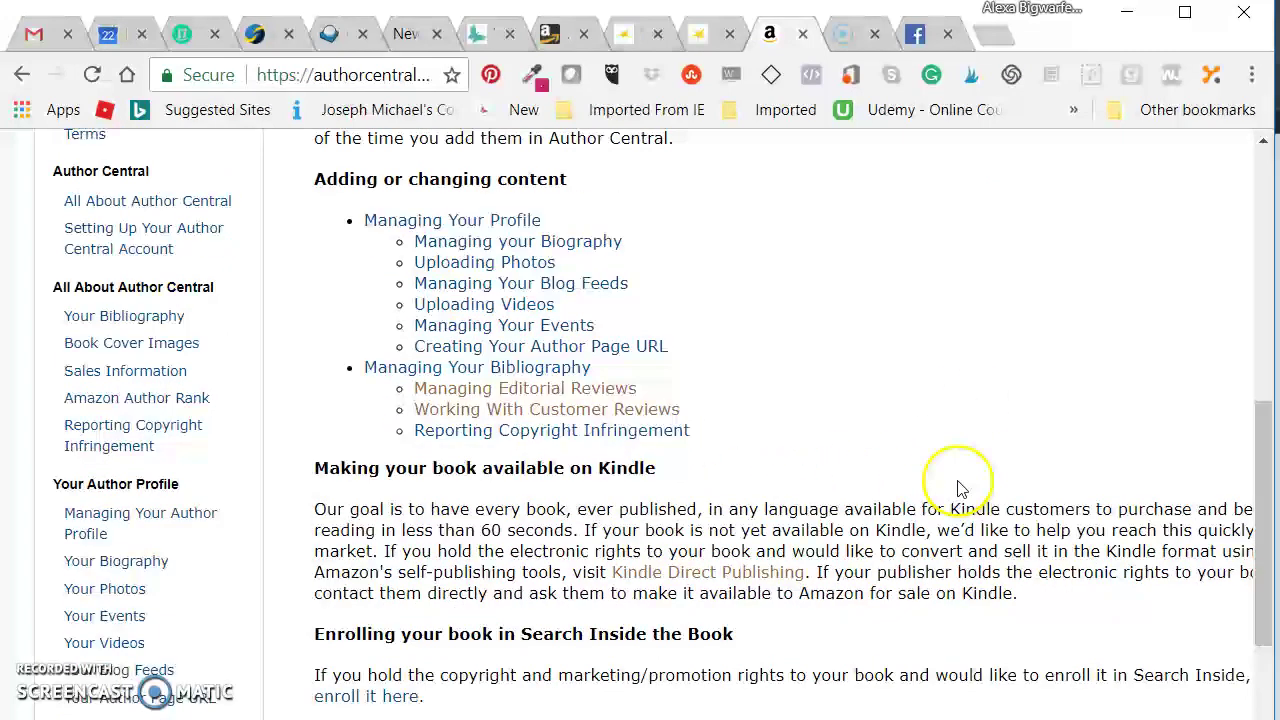